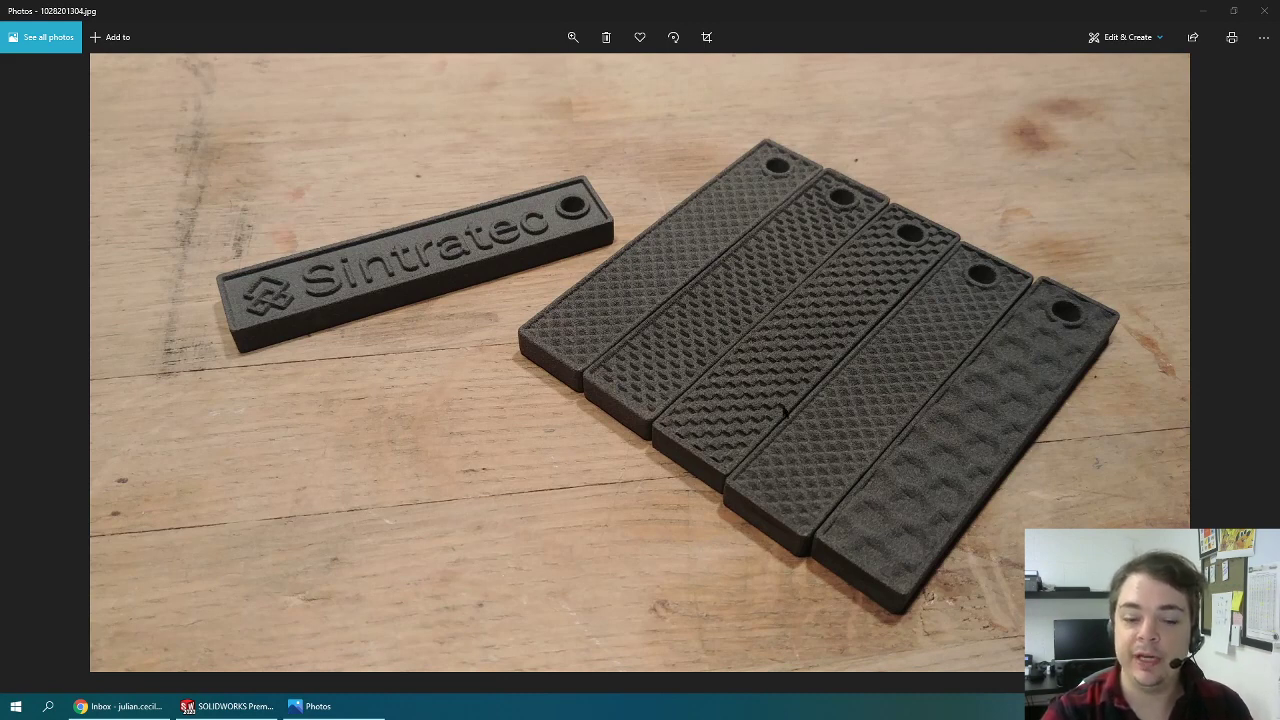
Restore the Sintratec DB_Blank part and orbit it round to face its plain back surface
left_click(228, 706)
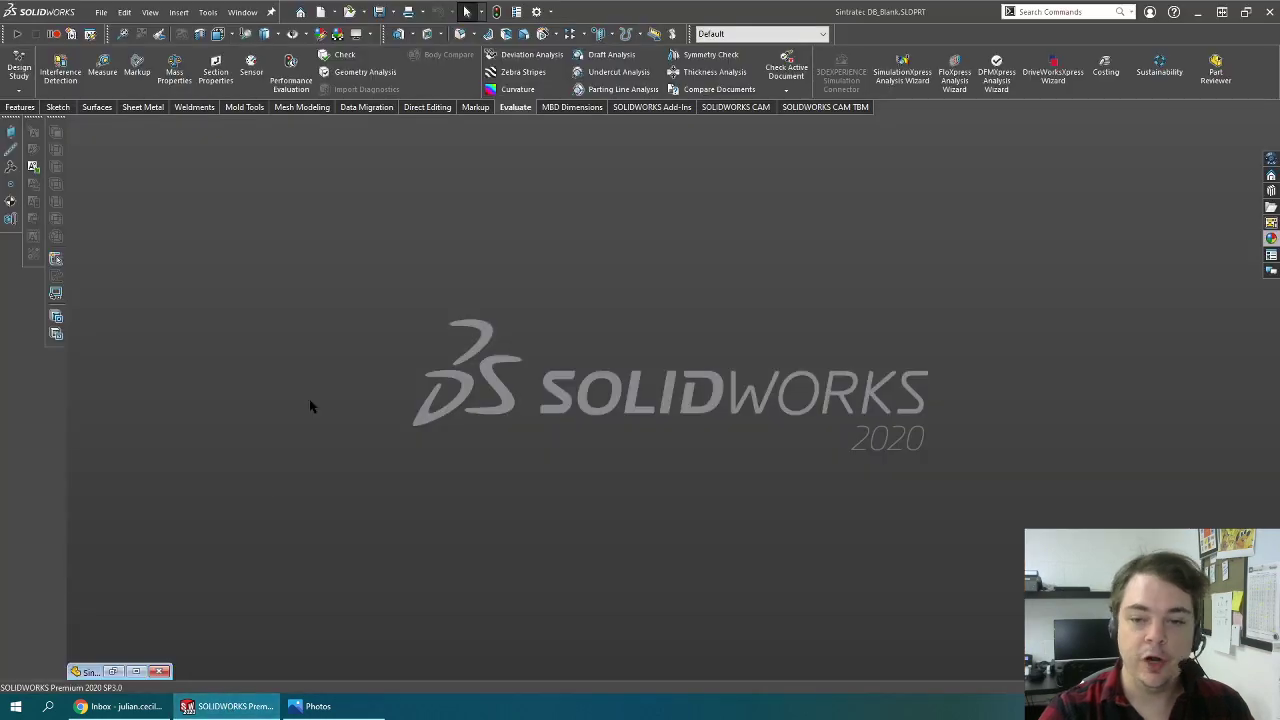
left_click(136, 671)
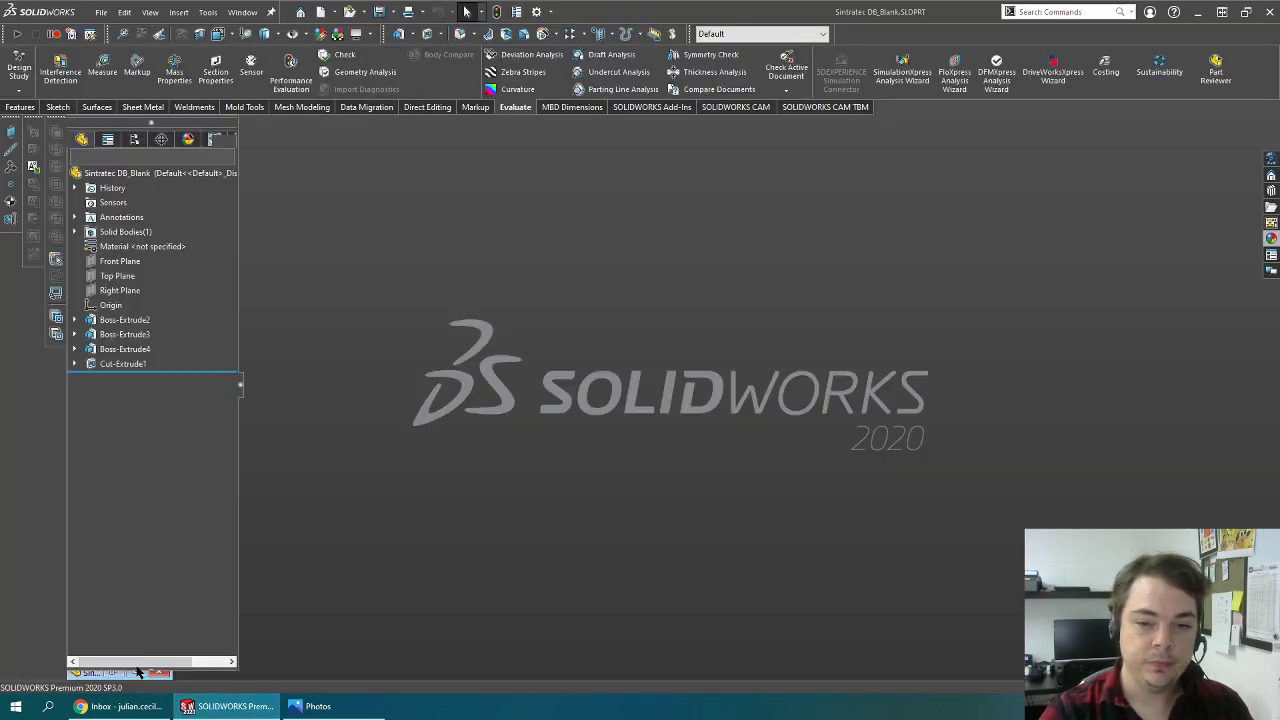
middle_click_drag(806, 620, 849, 317)
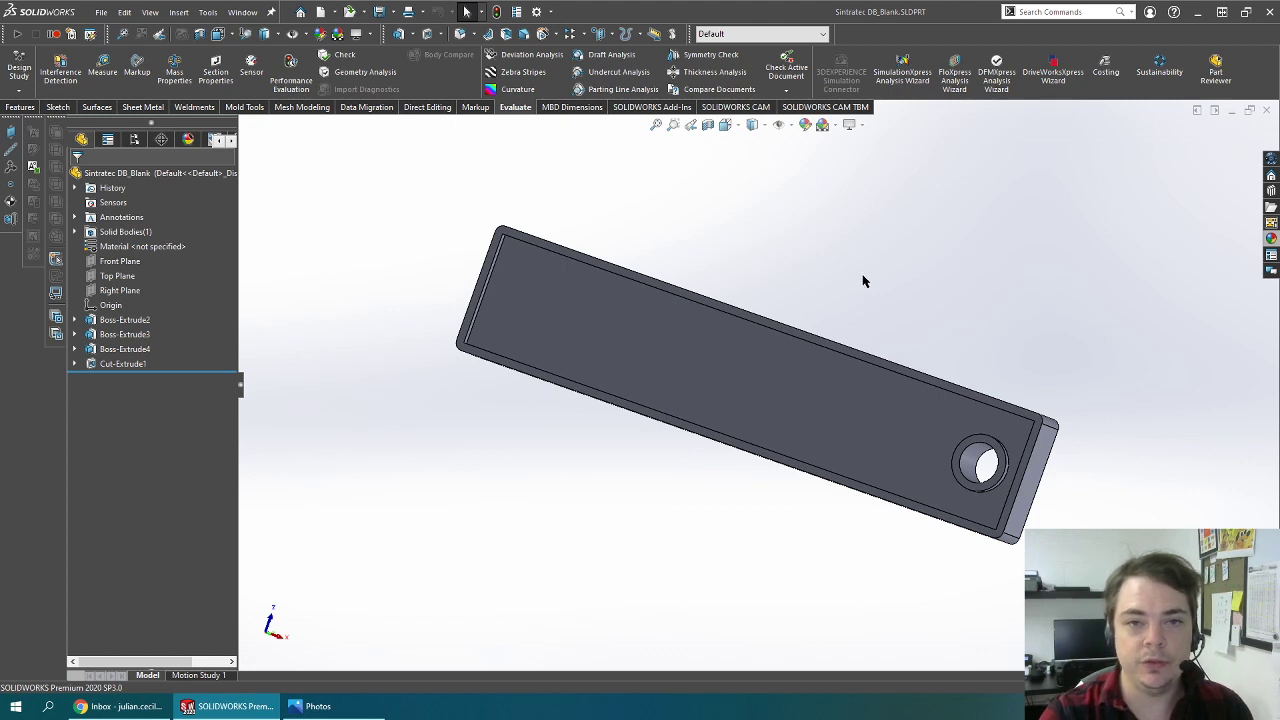
middle_click_drag(864, 281, 871, 256)
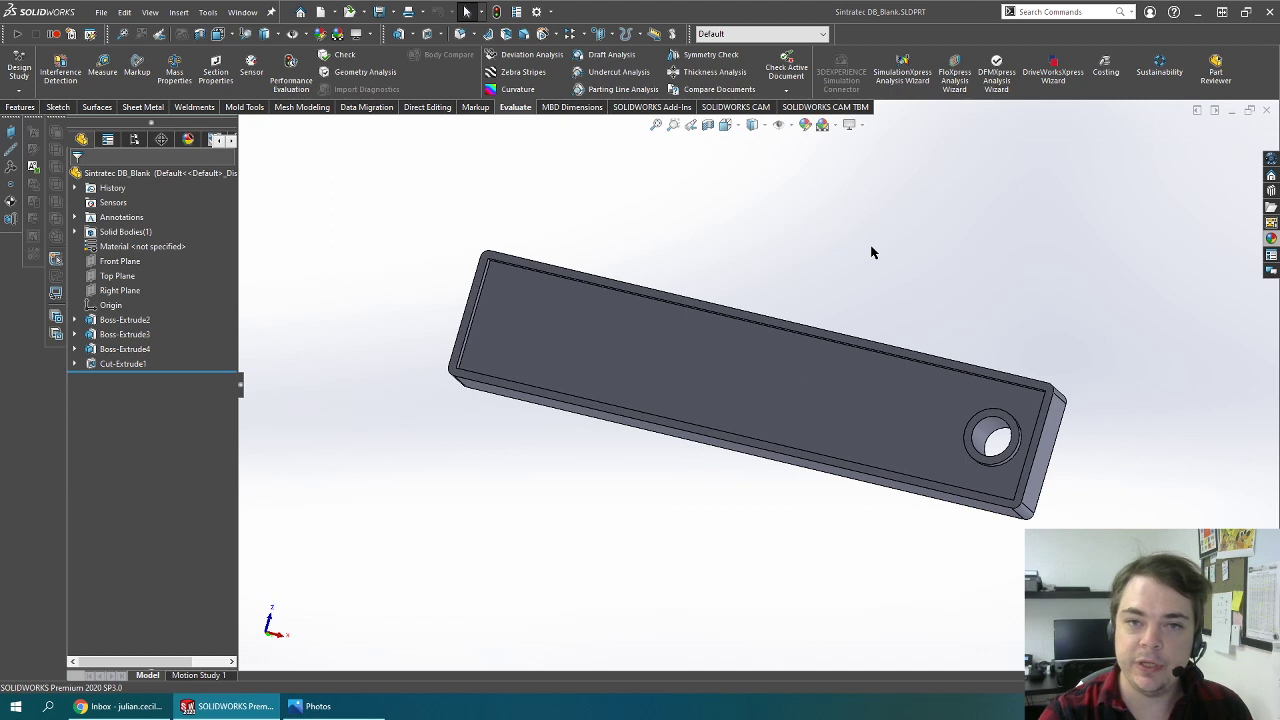
middle_click_drag(871, 253, 897, 240)
Select the keychain's recessed back face and start a face-only appearance for it
left_click(794, 398)
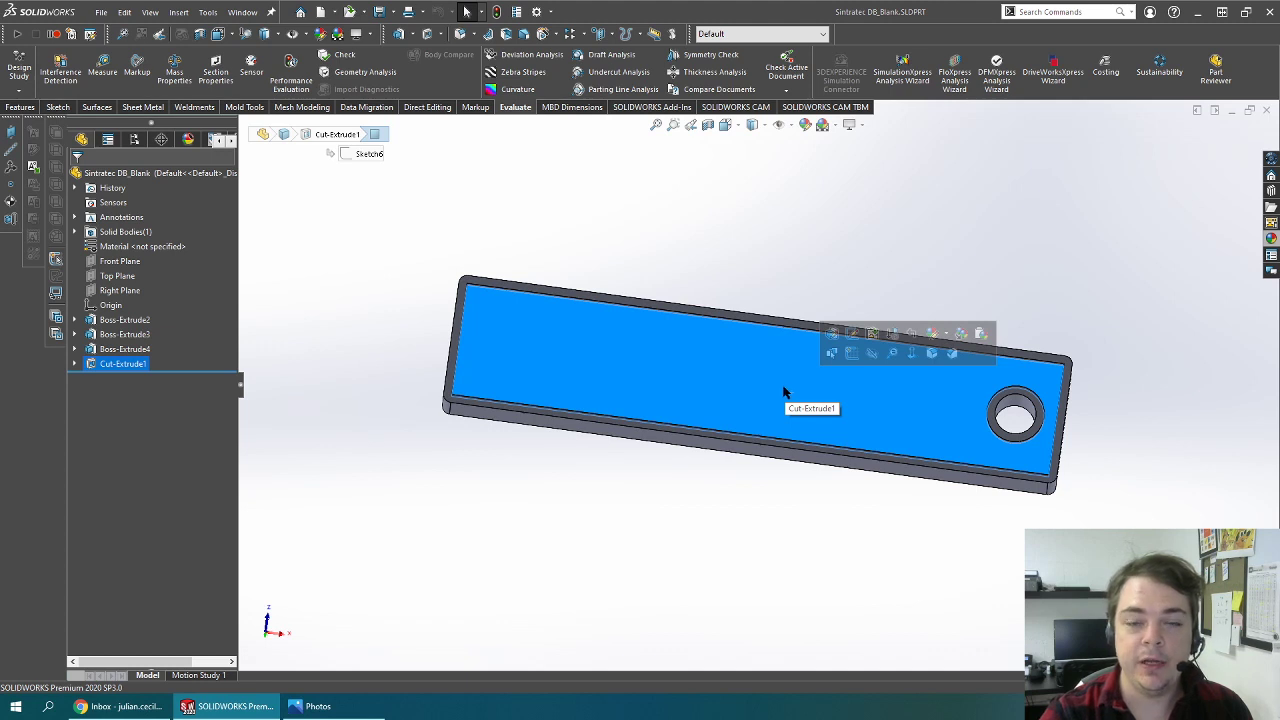
left_click(946, 335)
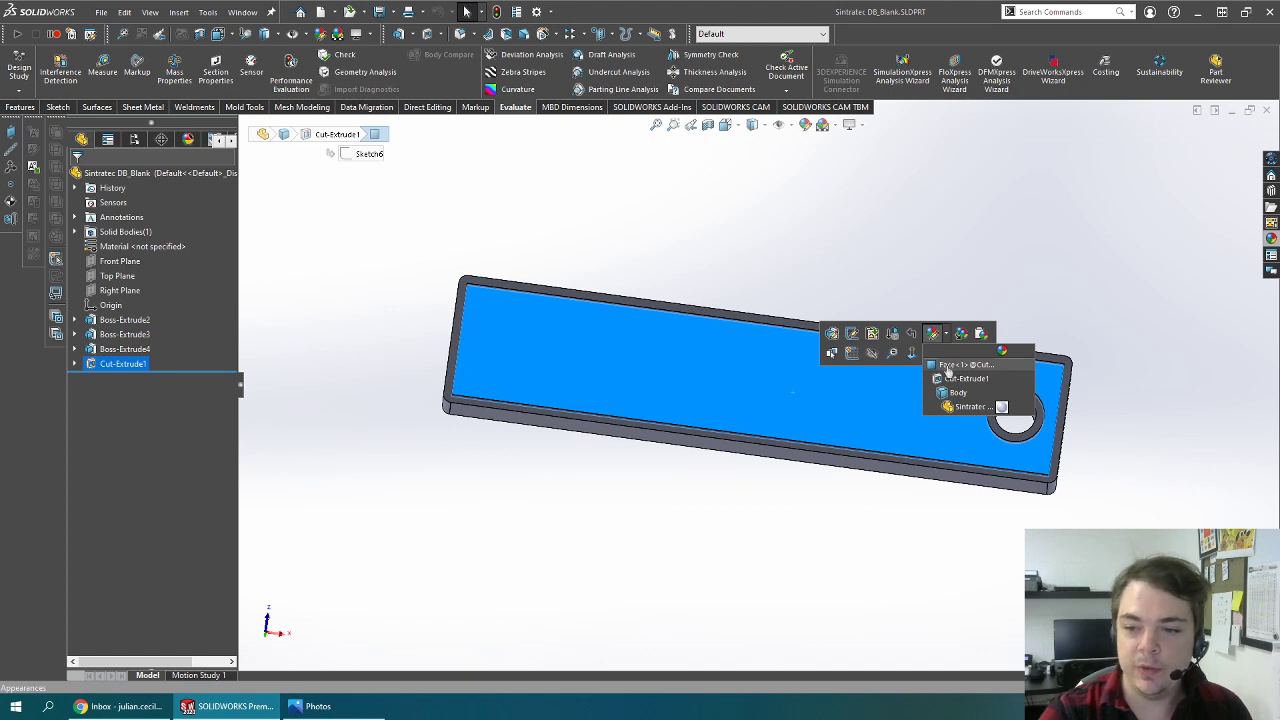
left_click(946, 366)
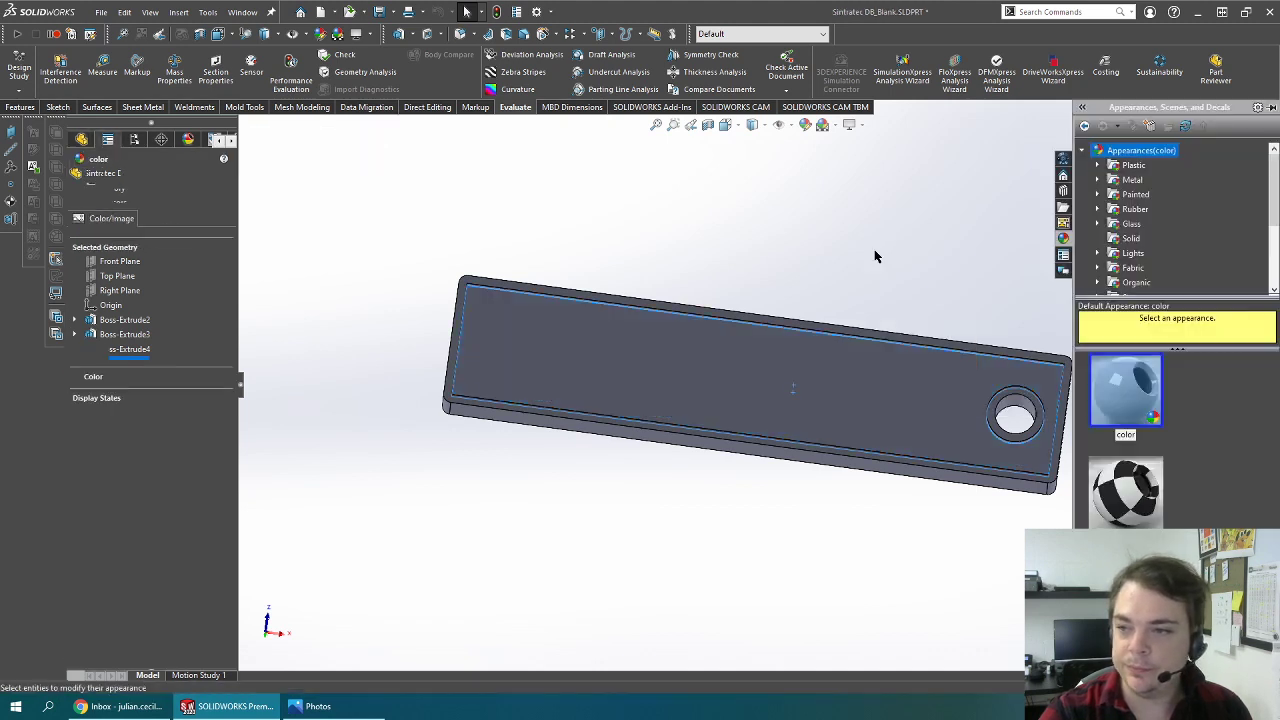
Browse the Miscellaneous > 3D Textures appearance library down to Diamond Tread Bump
scroll(1127, 163, "down", 3)
double_click(1138, 194)
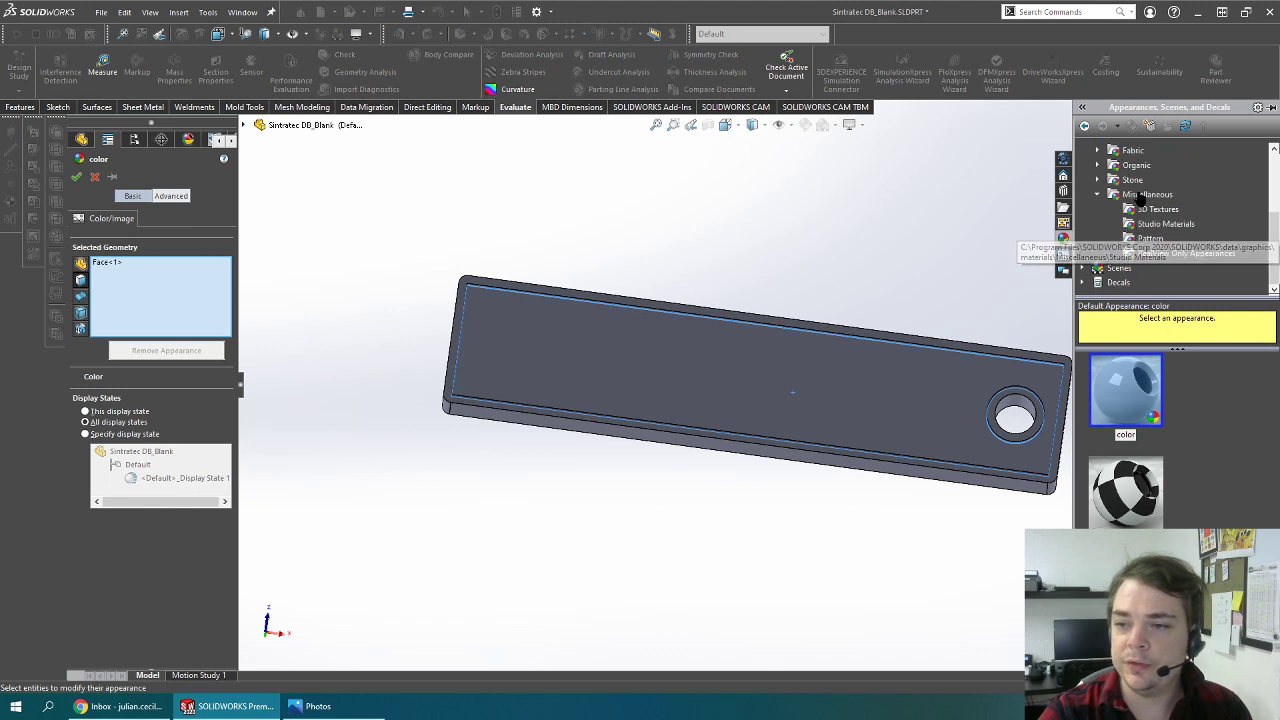
left_click(1145, 195)
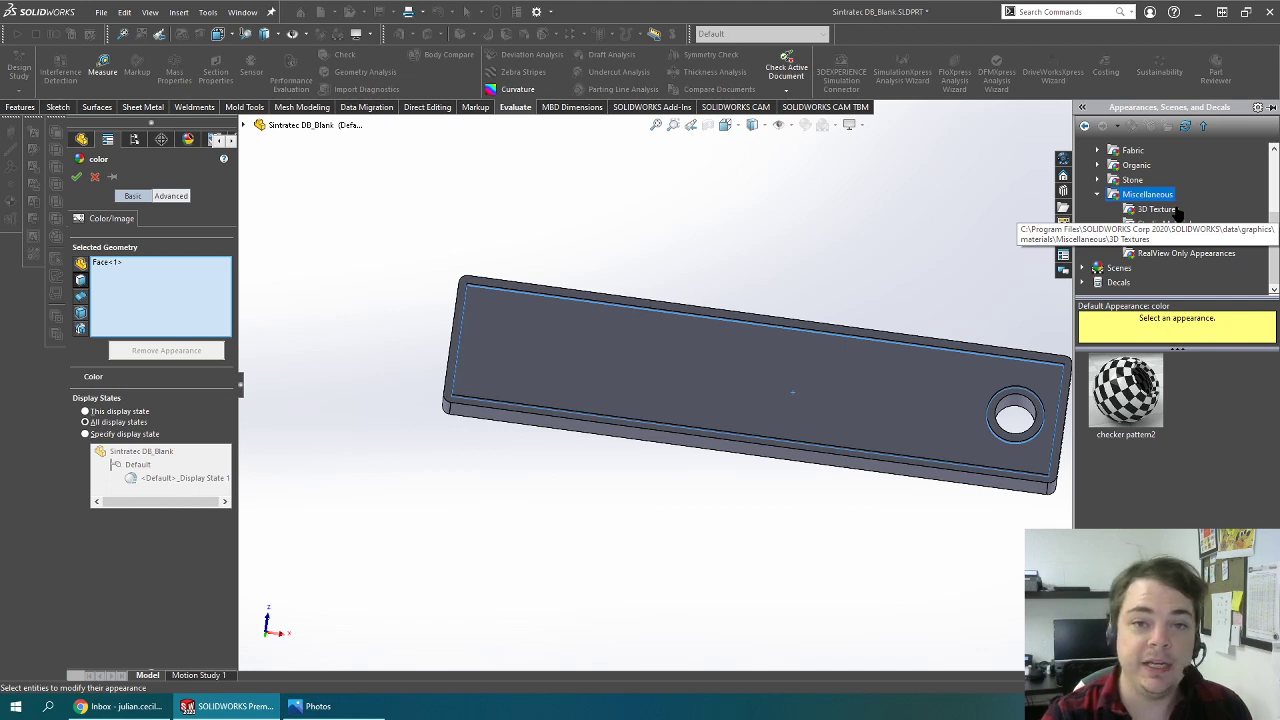
left_click(1162, 209)
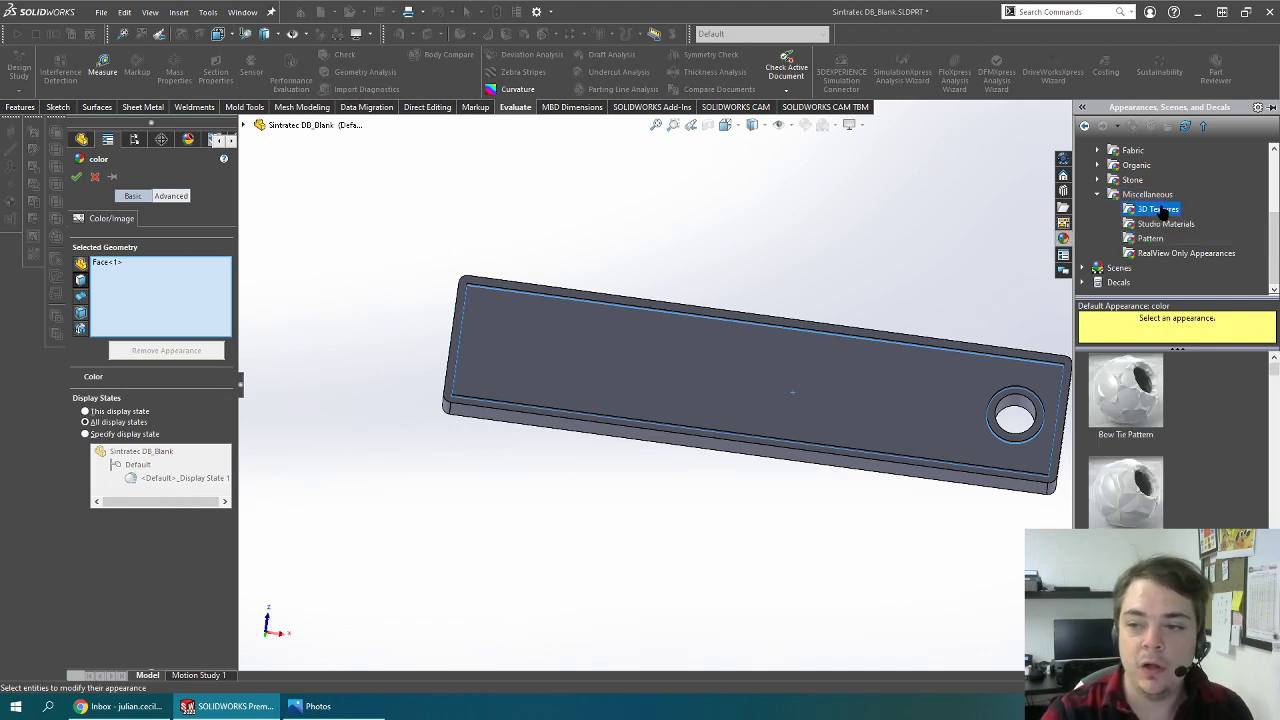
scroll(1190, 485, "down", 4)
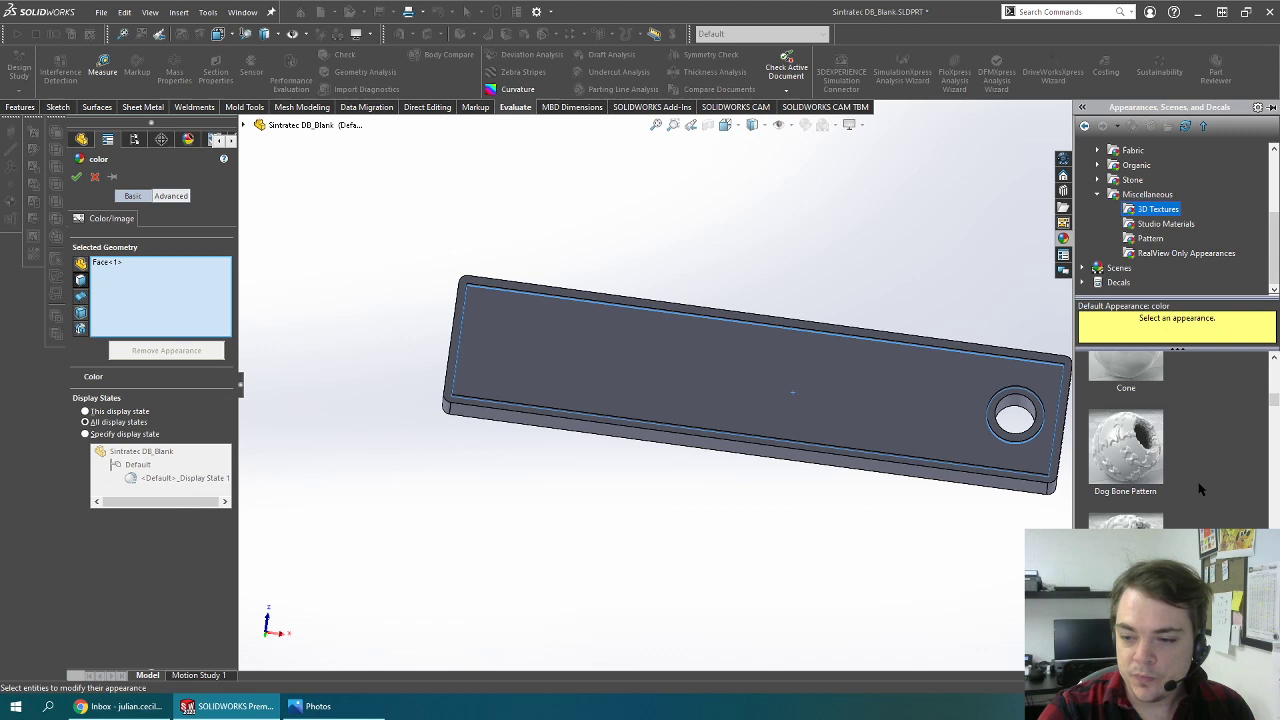
scroll(1201, 486, "down", 5)
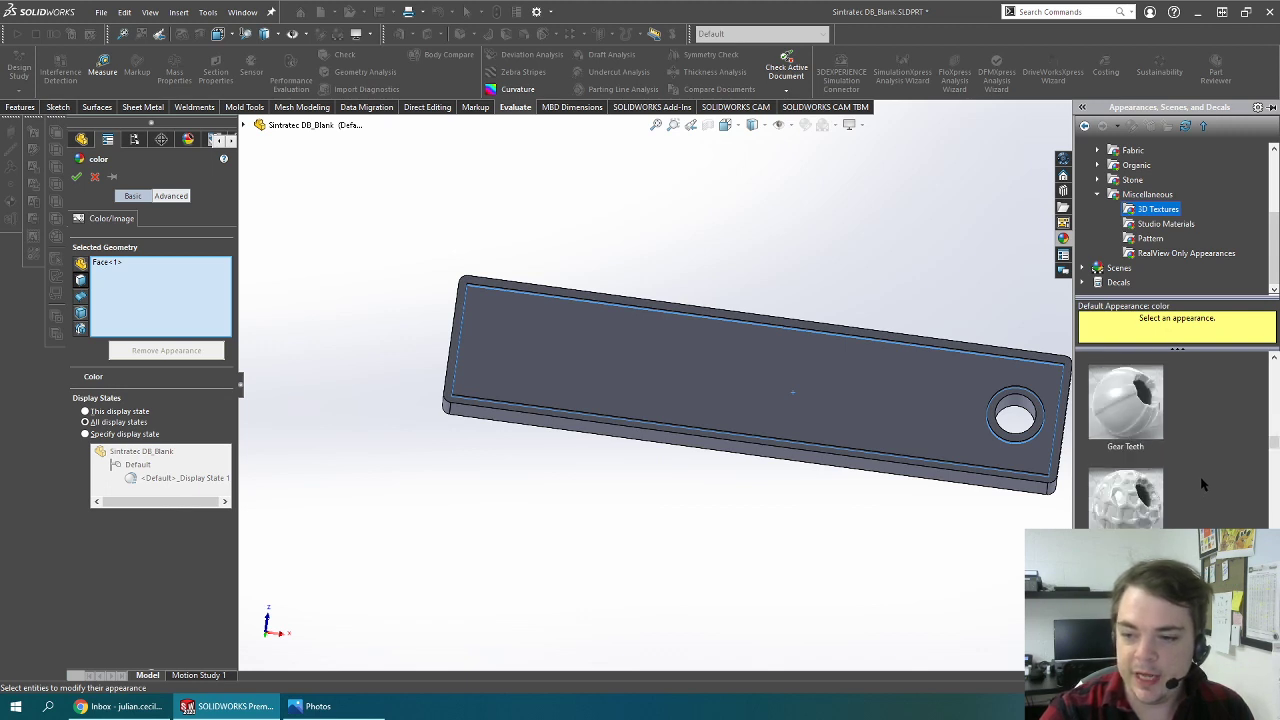
scroll(1204, 484, "down", 4)
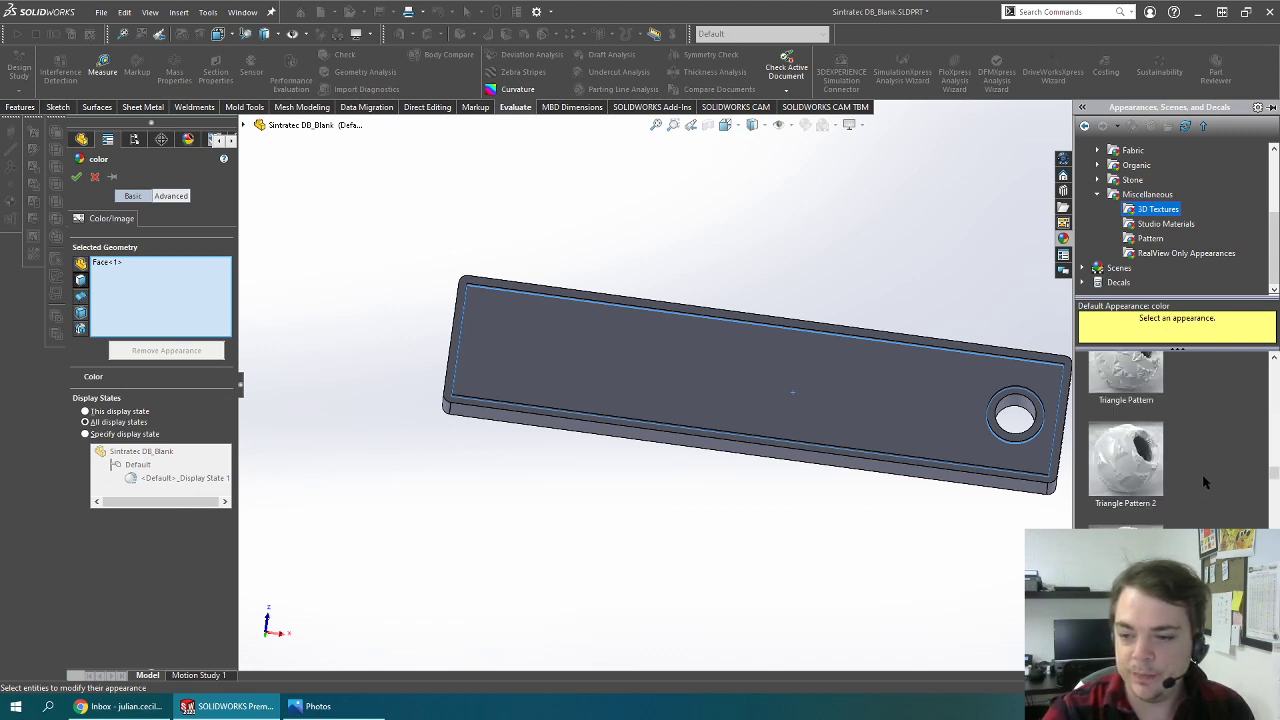
scroll(1204, 484, "down", 4)
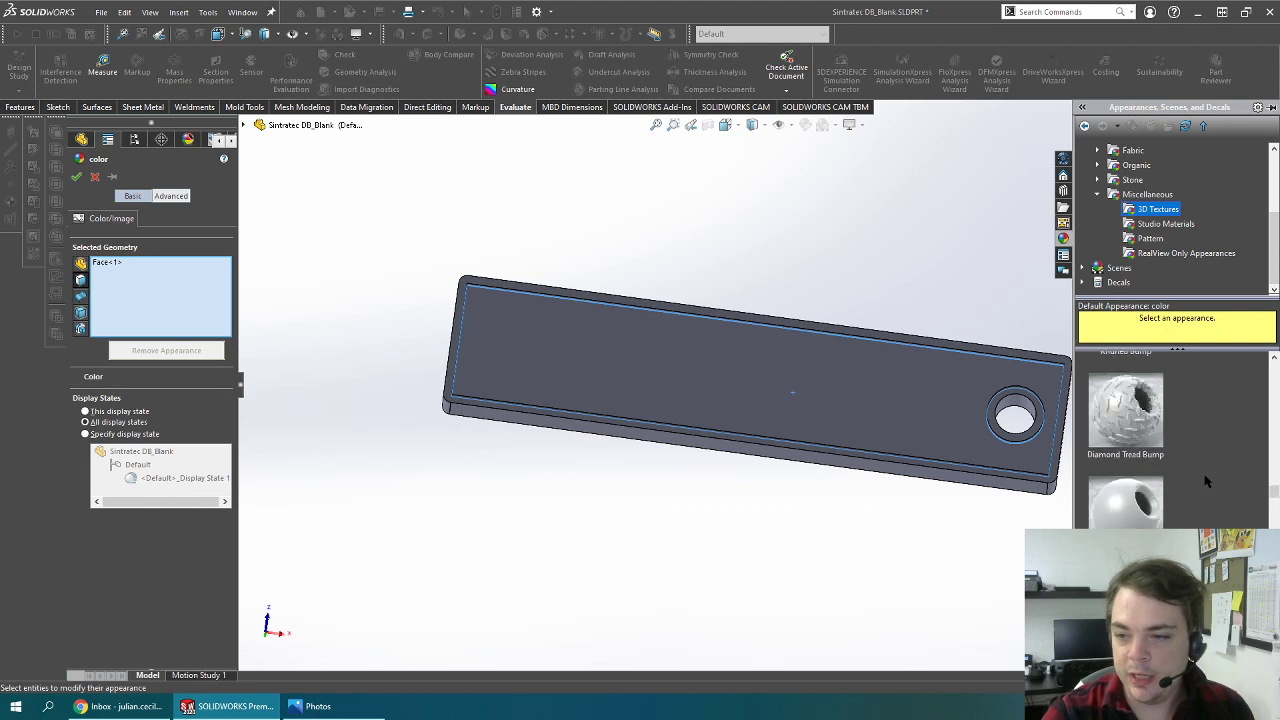
scroll(1204, 484, "down", 3)
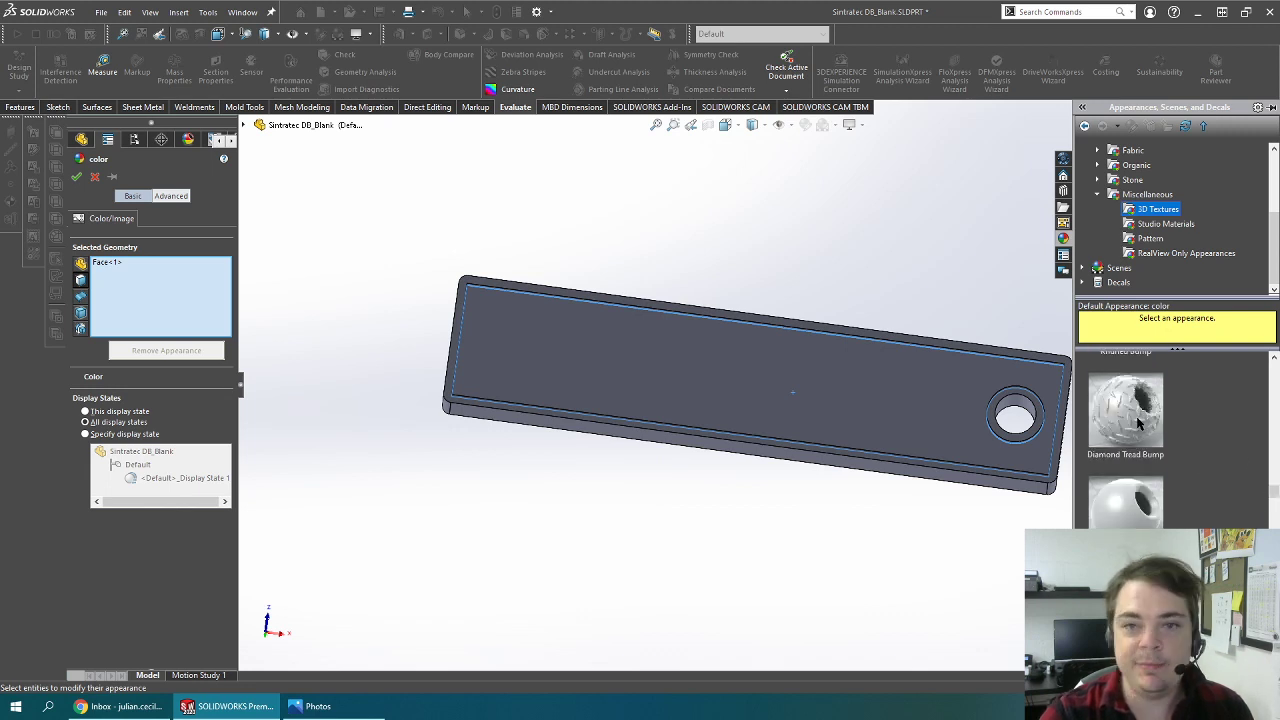
mouse_move(1138, 424)
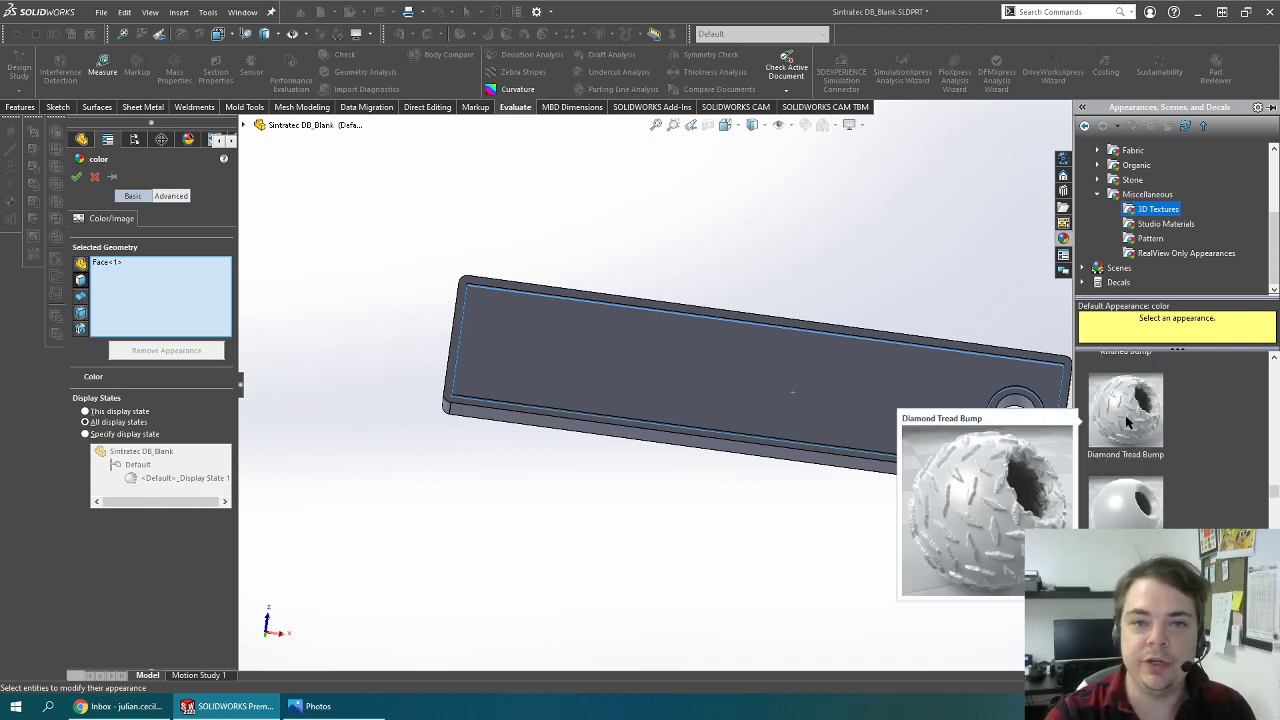
Apply Diamond Tread Bump to the face and scale its mapping down for a finer diamond repeat
left_click(1131, 420)
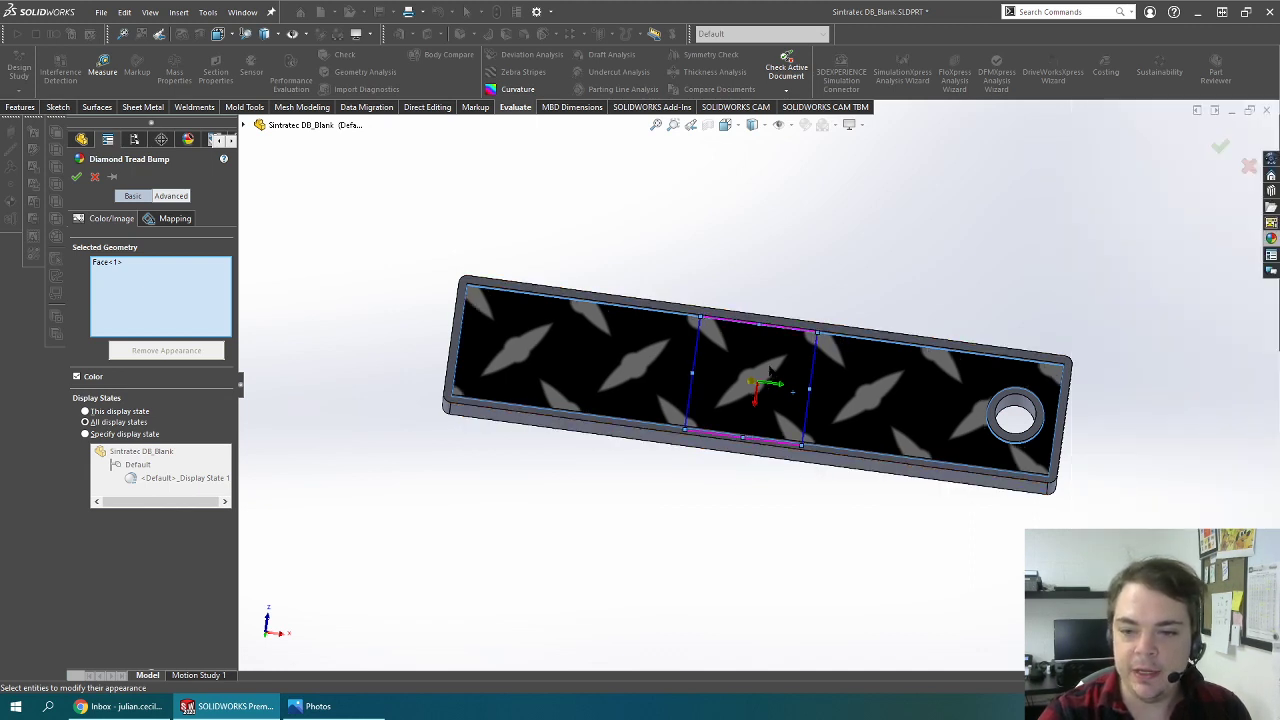
left_click_drag(770, 370, 715, 387)
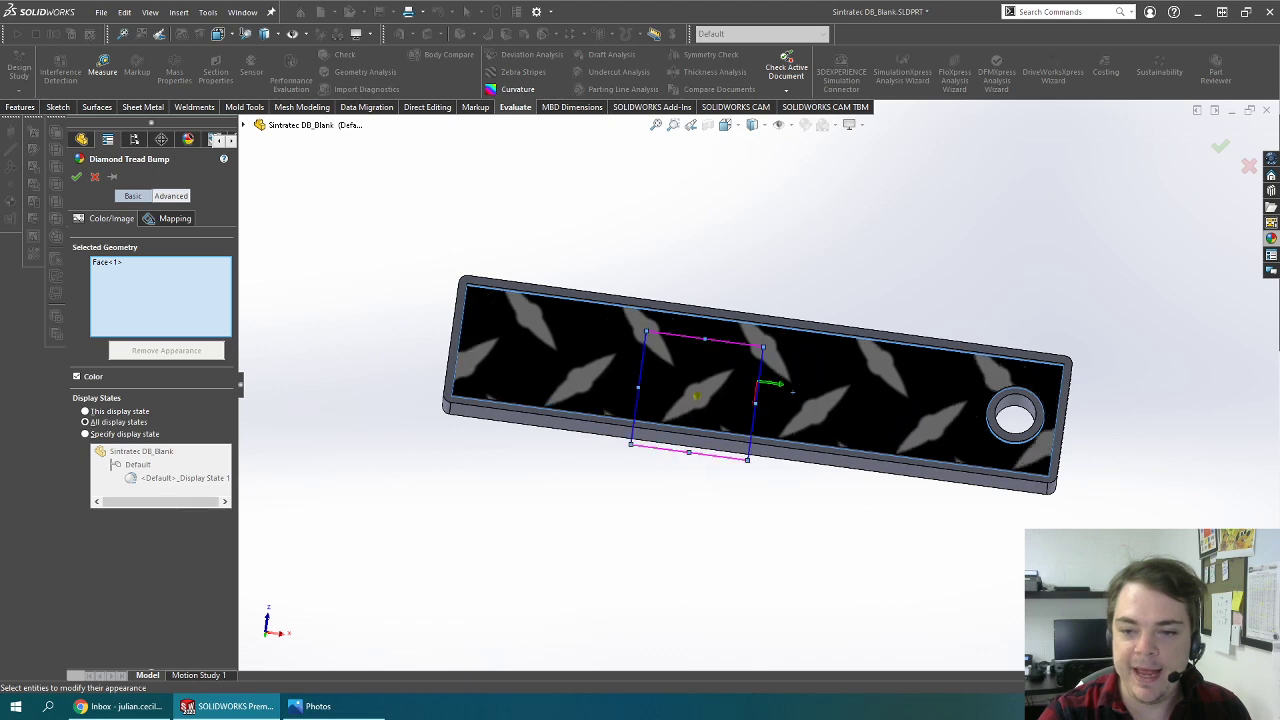
left_click_drag(763, 347, 672, 414)
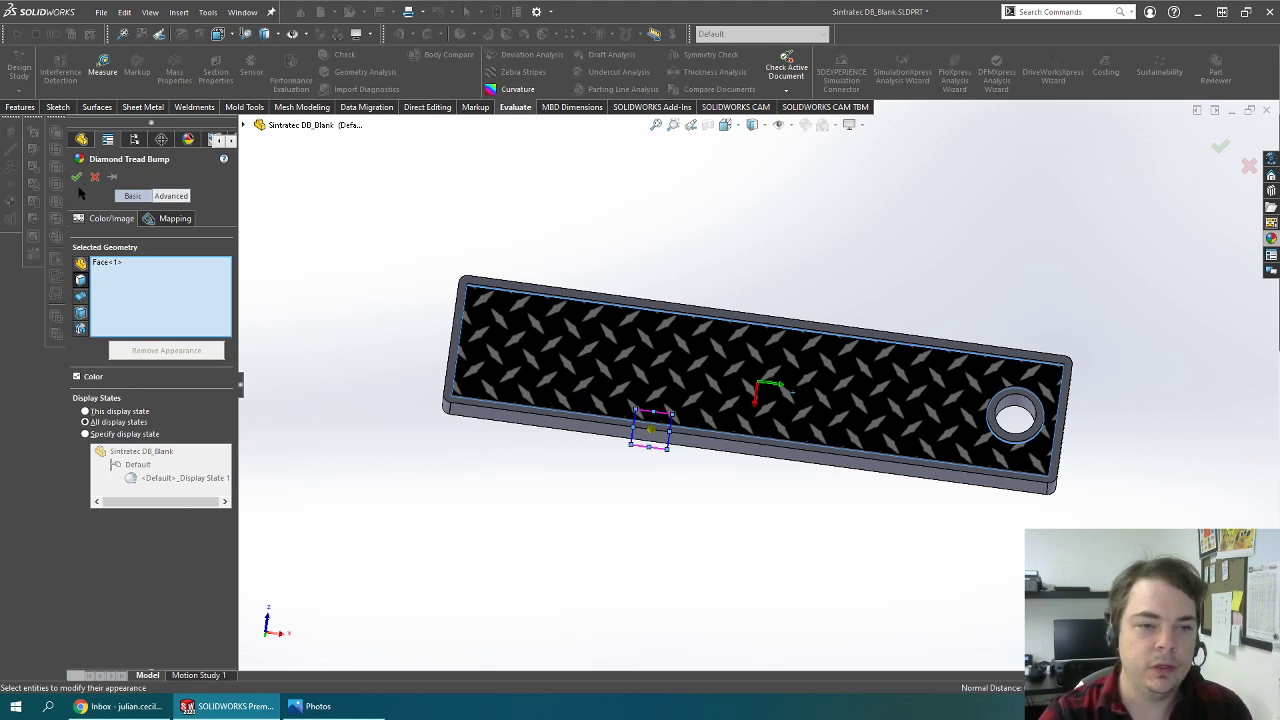
Confirm the Diamond Tread Bump appearance and orbit to inspect the textured face
left_click(78, 177)
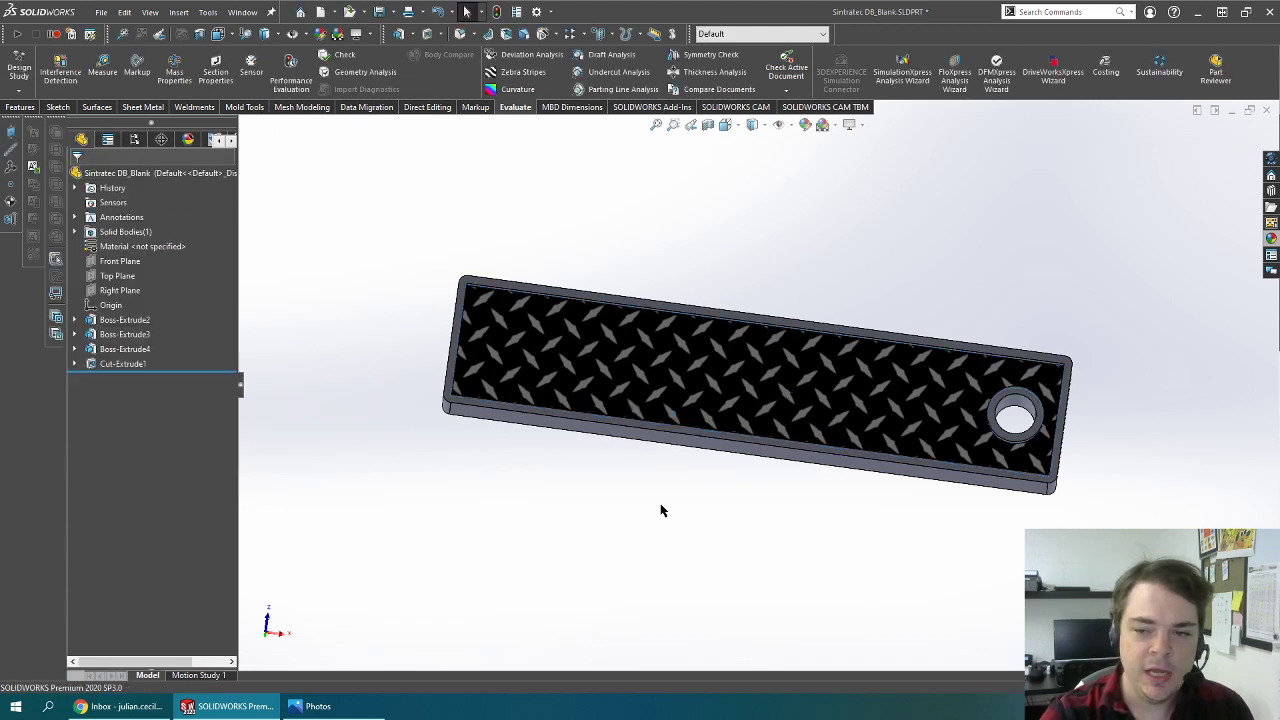
mouse_move(660, 509)
middle_mouse_down()
mouse_move(562, 510)
mouse_move(506, 494)
mouse_move(590, 500)
mouse_move(657, 525)
middle_mouse_up()
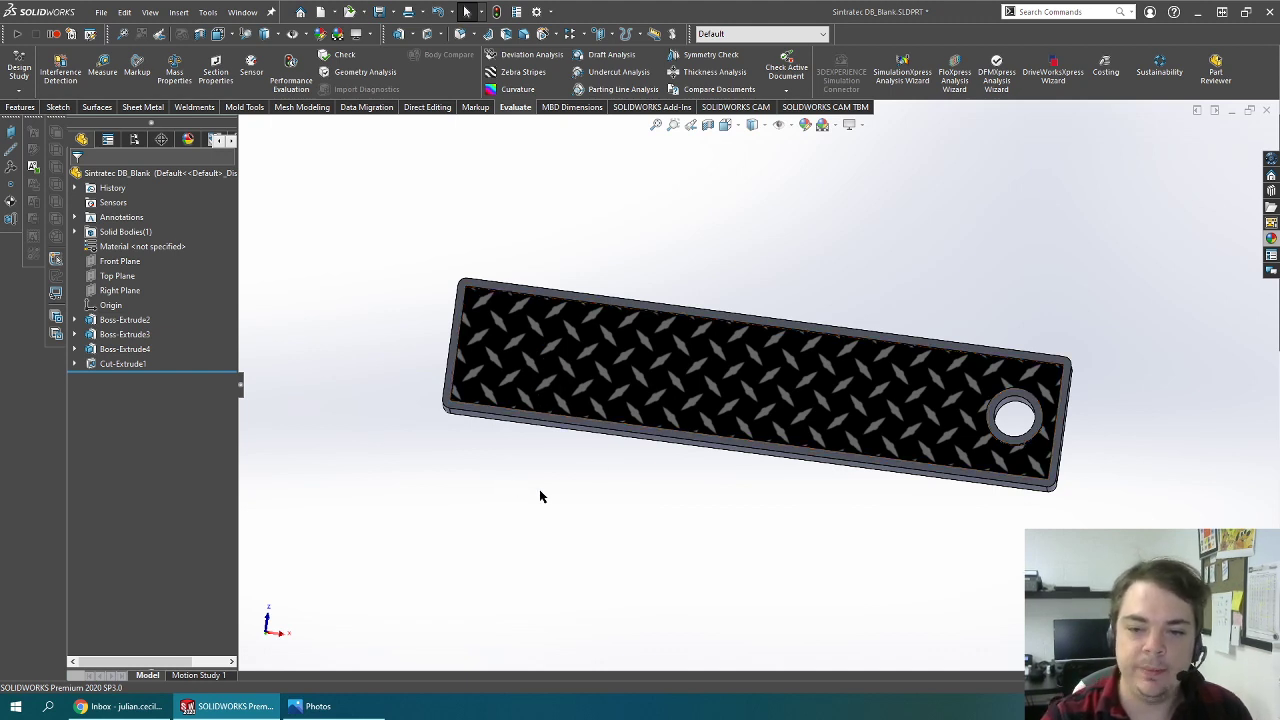
middle_click_drag(520, 505, 590, 450)
scroll(1127, 410, "down", 2)
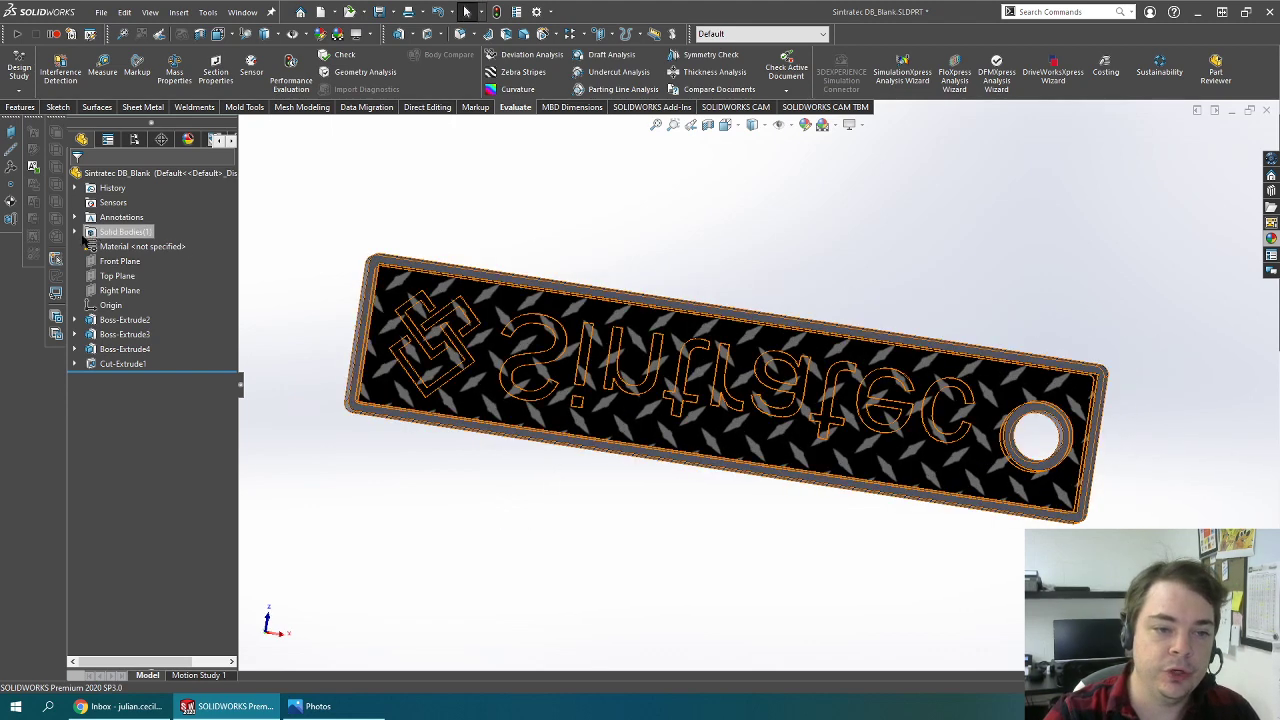
left_click(74, 232)
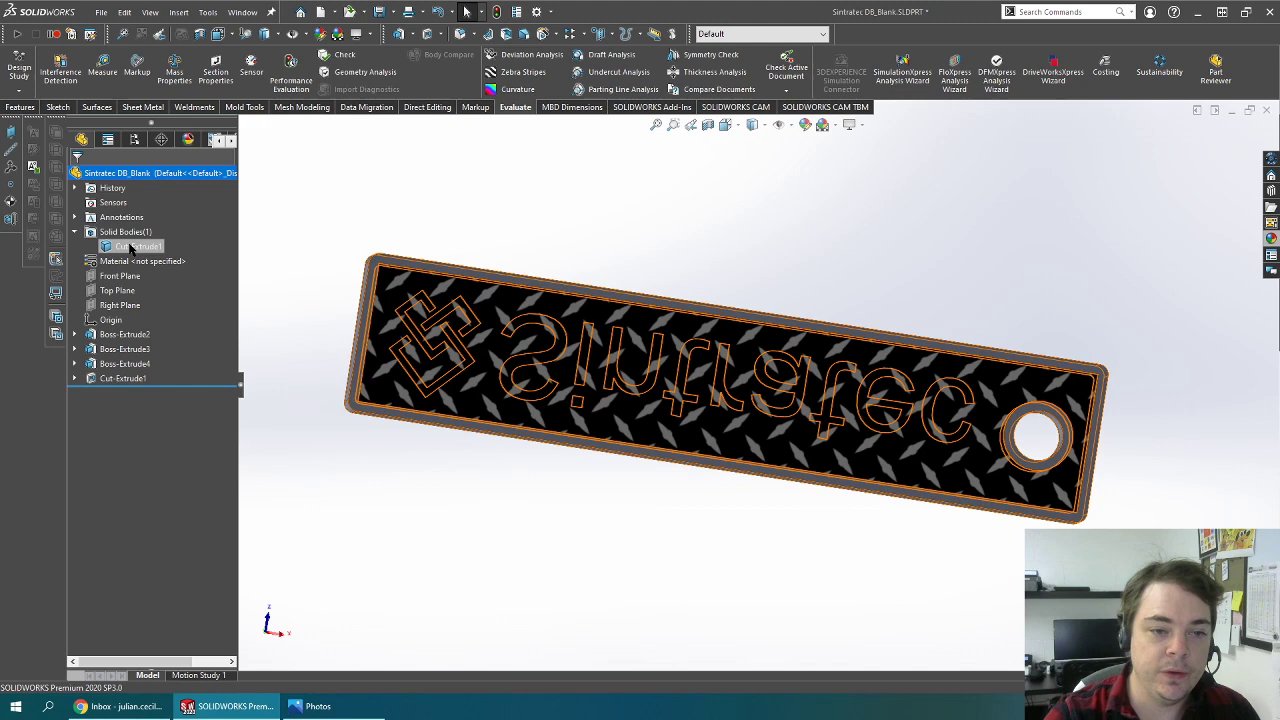
right_click(130, 248)
left_click(178, 202)
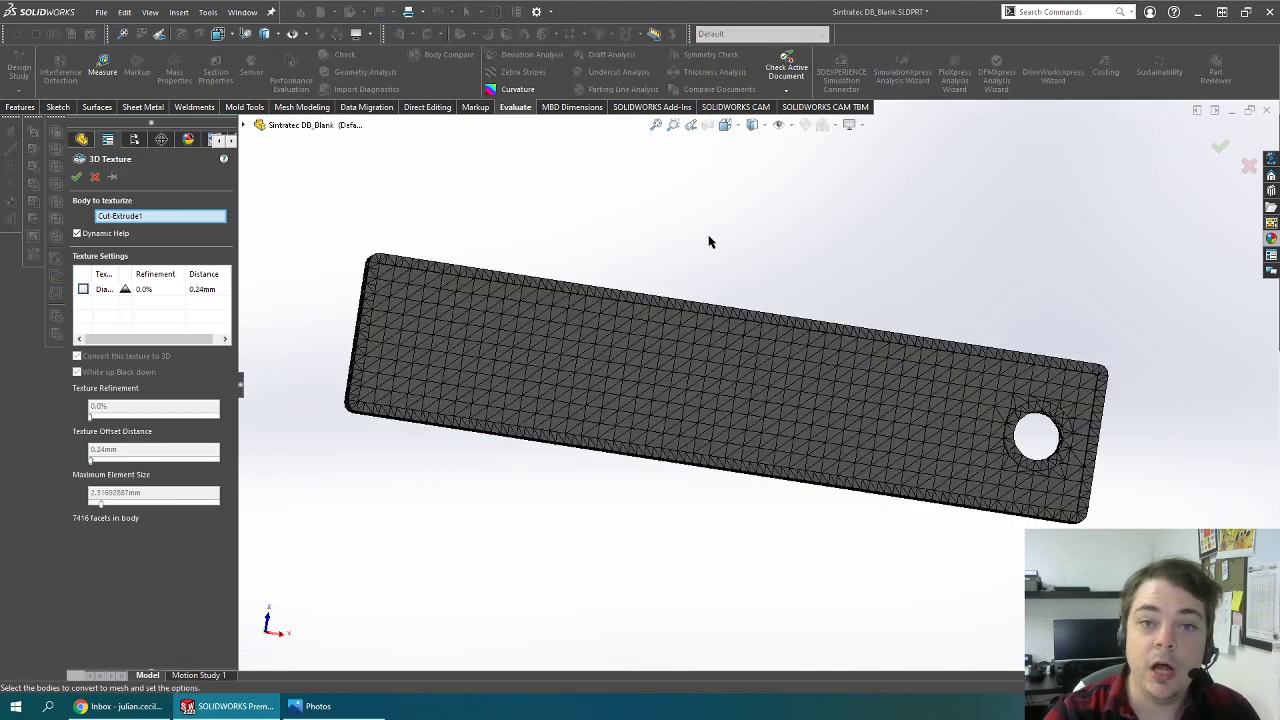
middle_click_drag(708, 241, 631, 264)
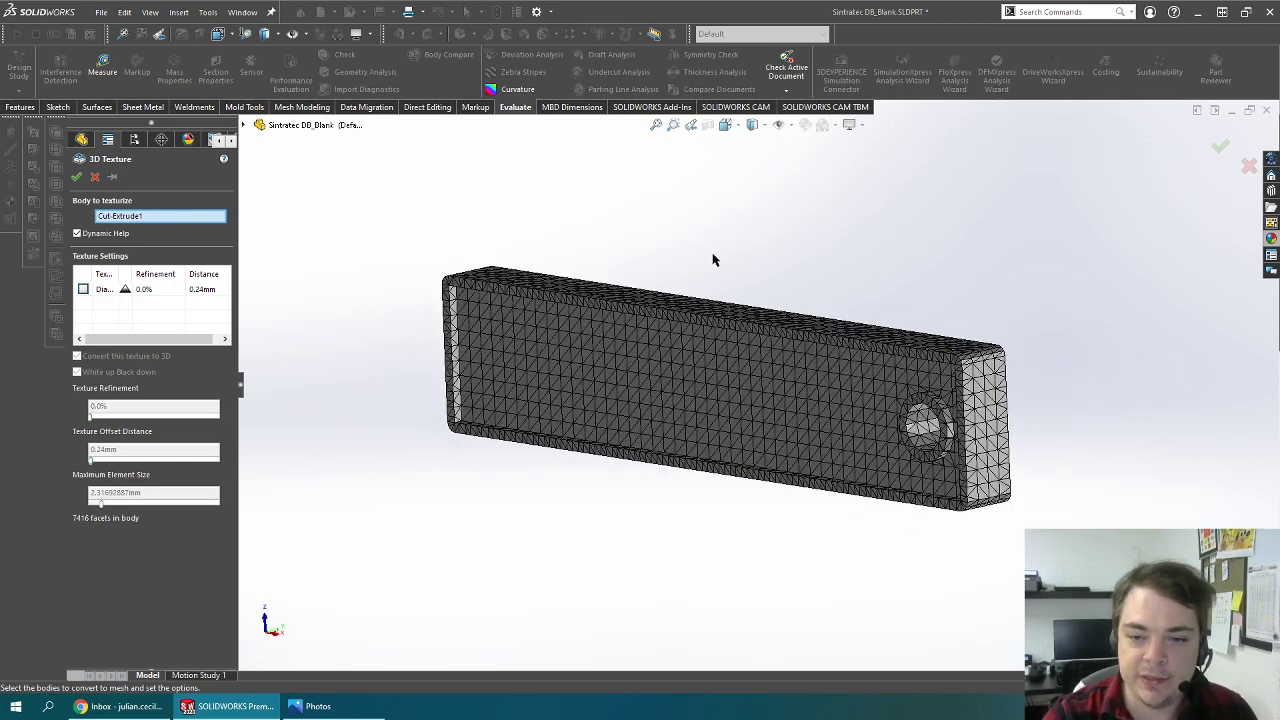
middle_click_drag(711, 257, 752, 249)
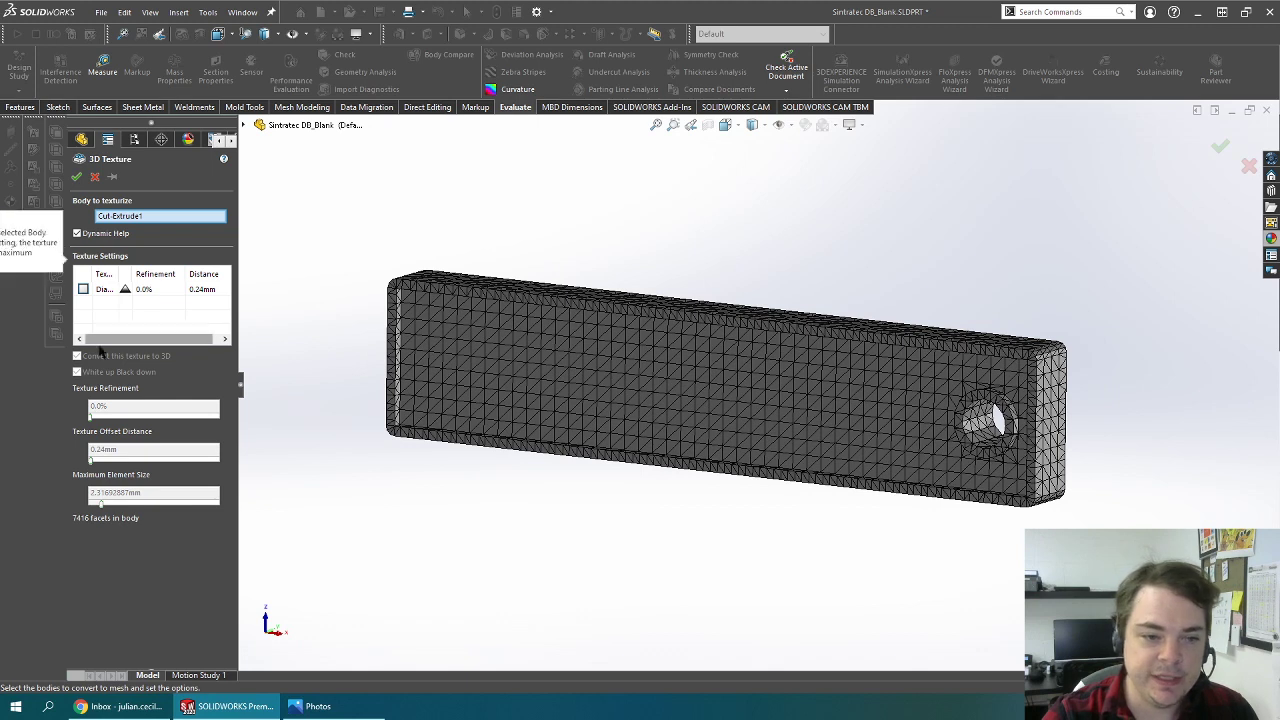
Enable the Diamond Tread Bump texture for 3D conversion, white up and black down
left_click(84, 289)
middle_click_drag(597, 543, 631, 320)
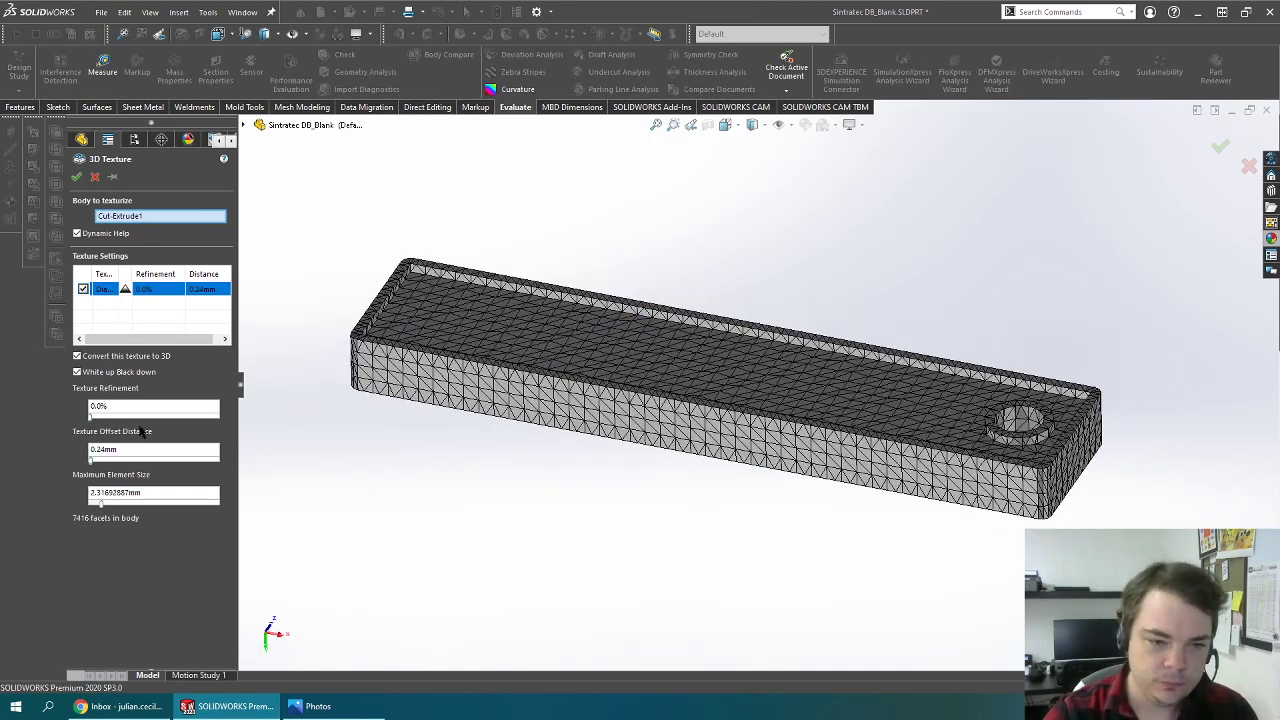
left_click_drag(126, 449, 69, 448)
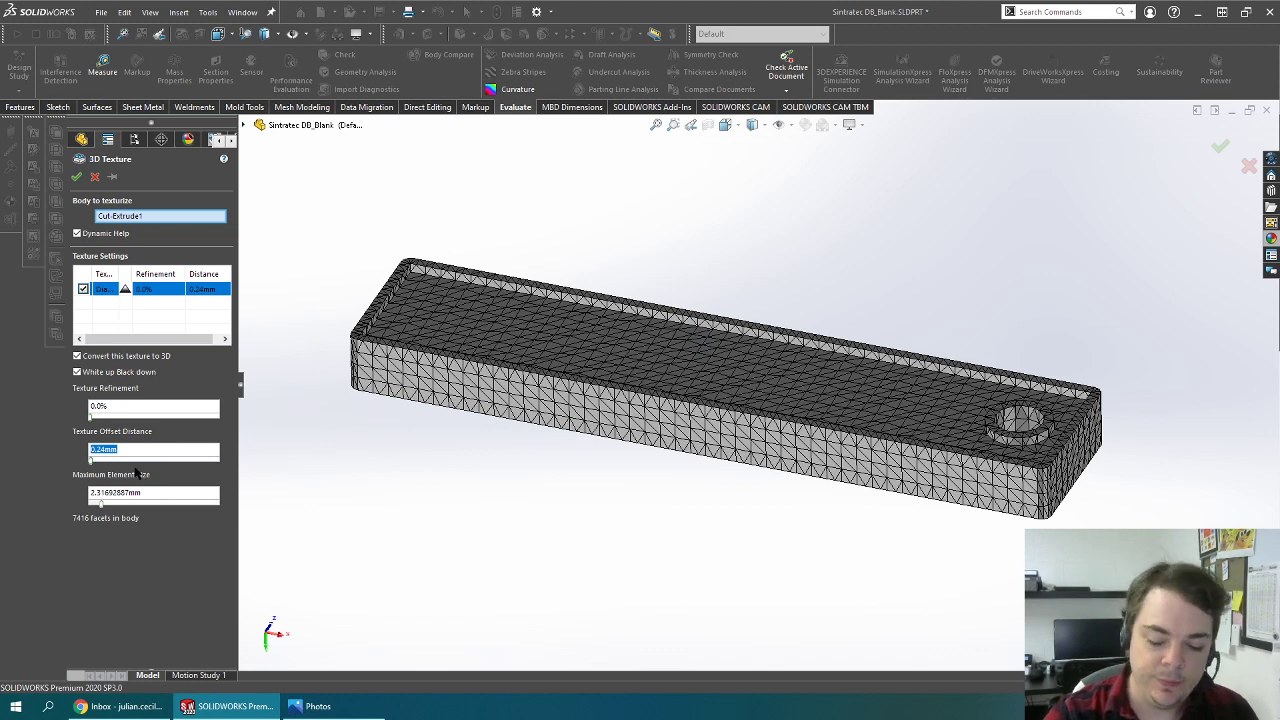
Set the texture offset distance to 1.00mm and orbit to inspect the raised faceted bumps
type("1")
key("Return")
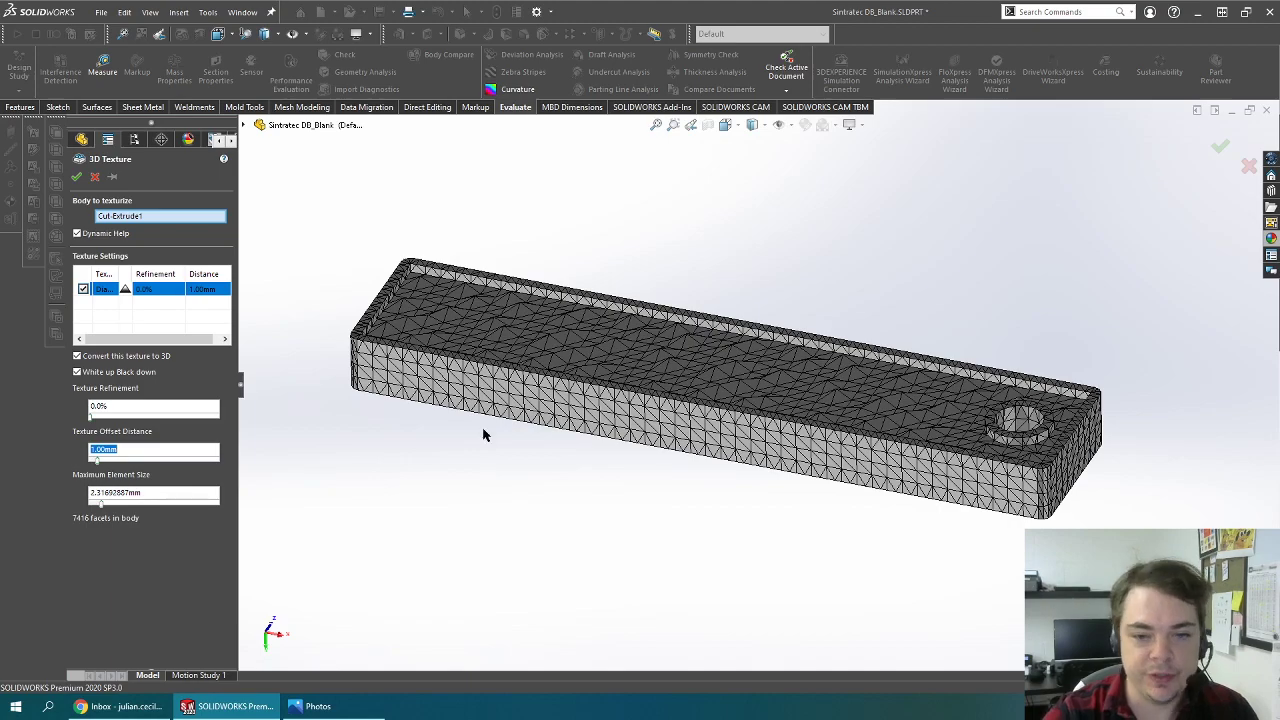
middle_click_drag(486, 434, 446, 437)
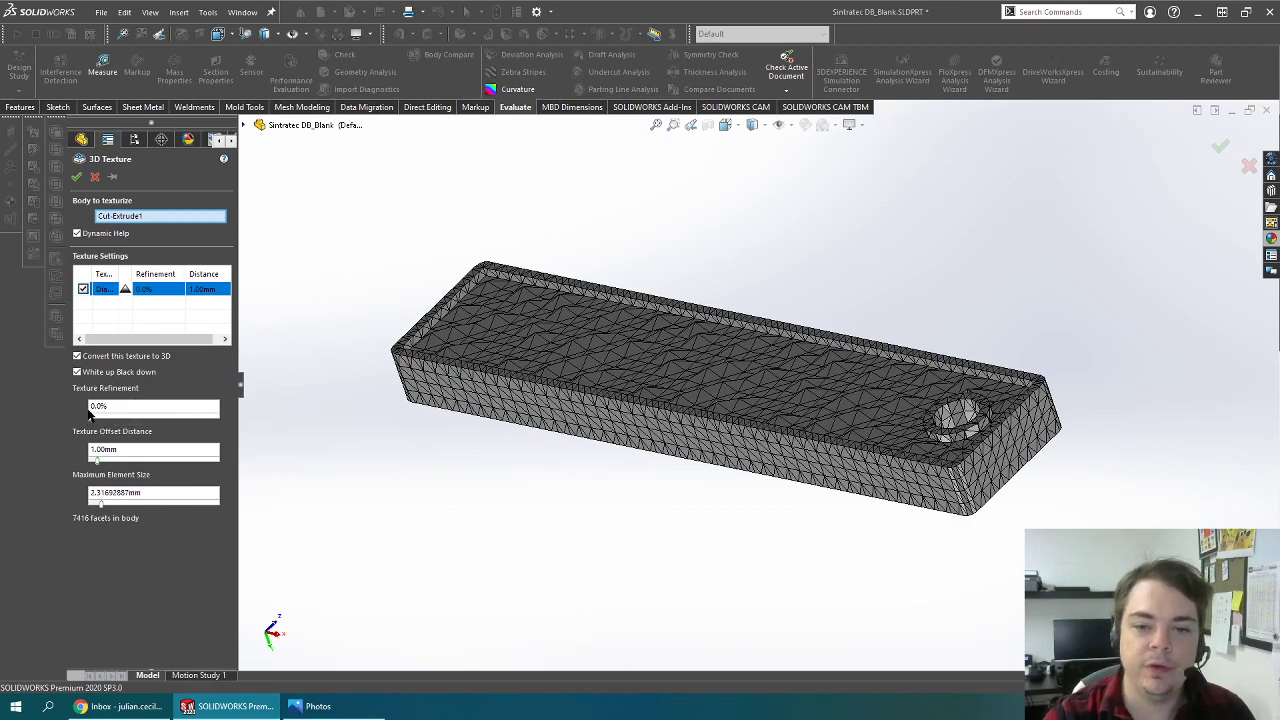
middle_click_drag(608, 449, 903, 189)
scroll(737, 343, "down", 5)
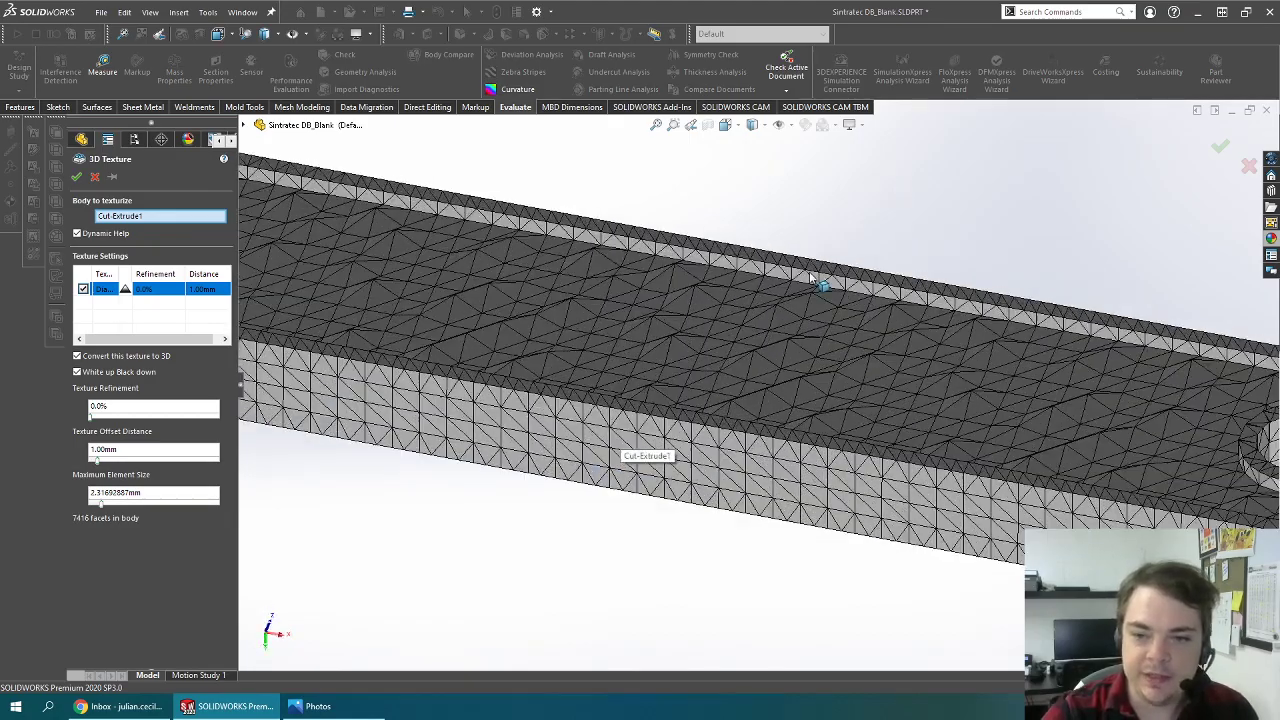
middle_click_drag(812, 278, 782, 252)
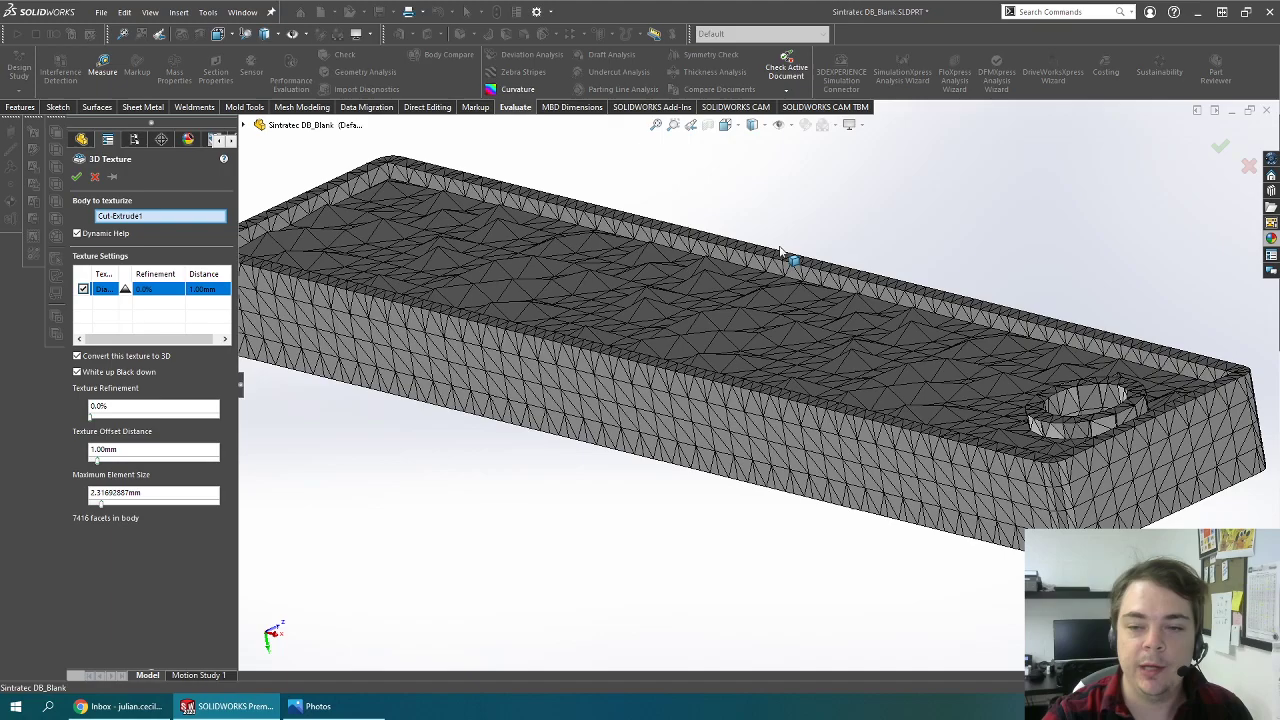
middle_click_drag(797, 277, 908, 187)
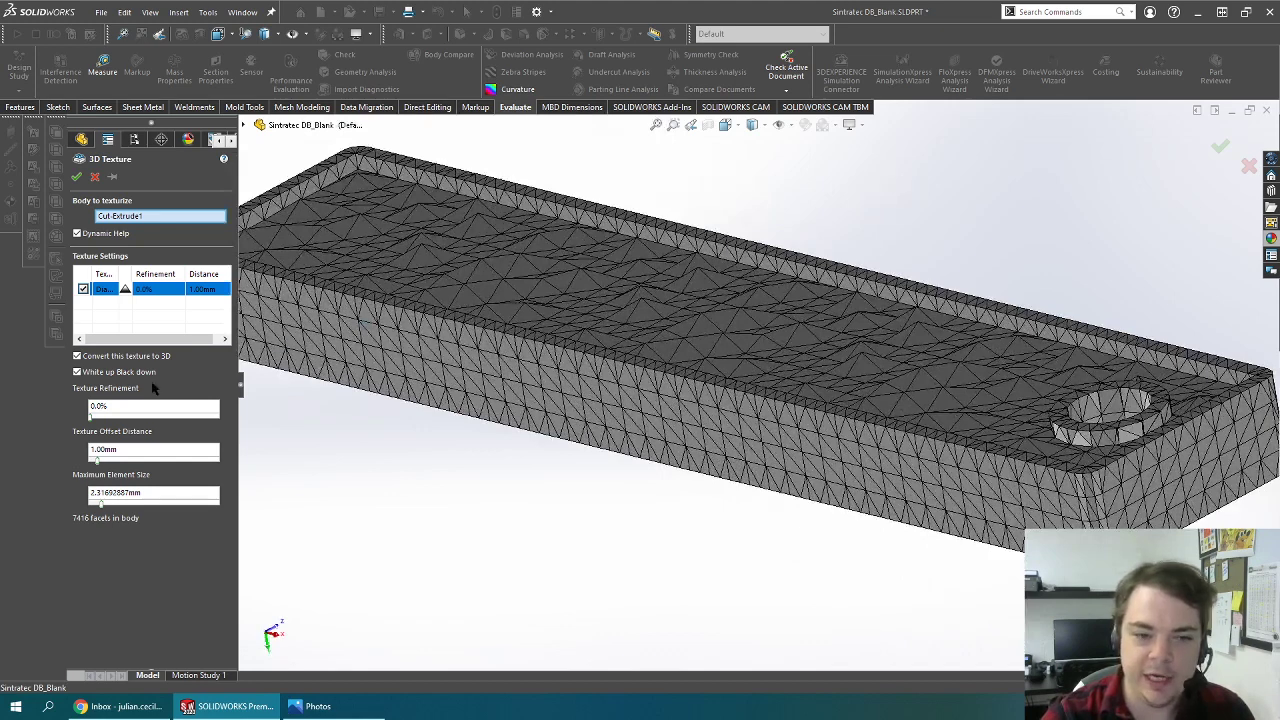
left_click_drag(120, 406, 84, 418)
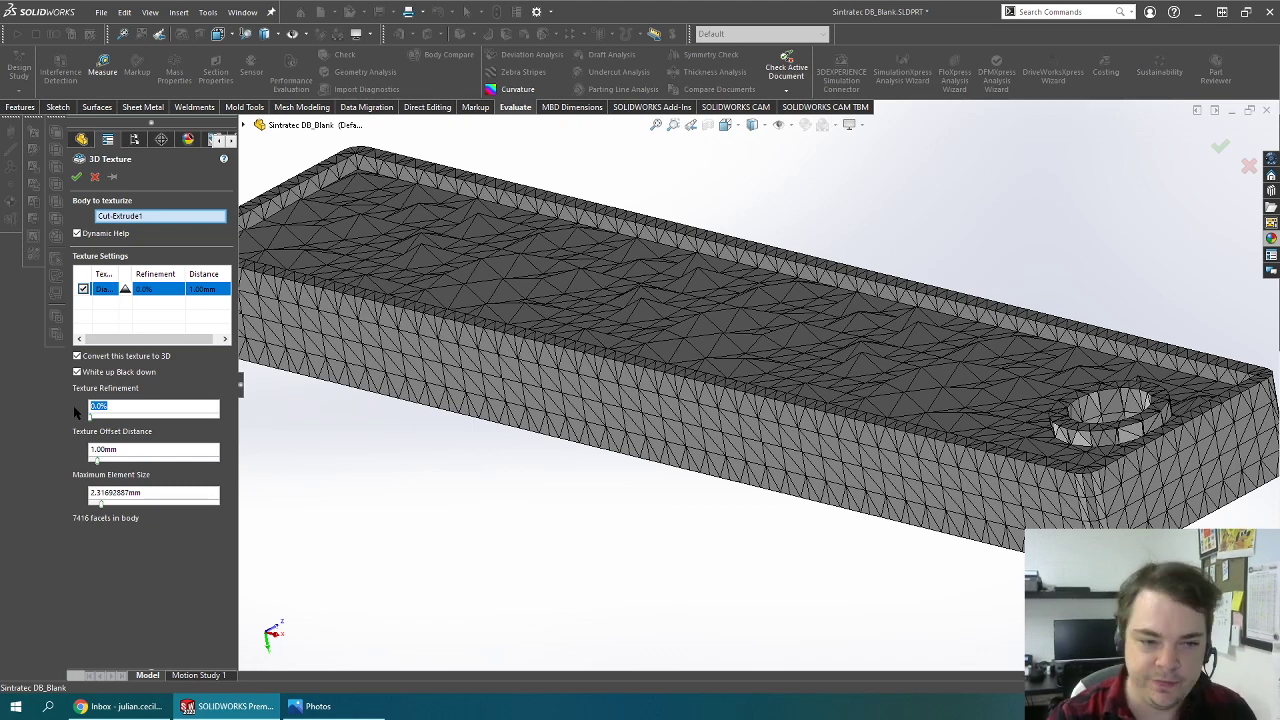
Raise texture refinement to 50%, producing a 39788-facet mesh on the bar's face
type("50")
key("Return")
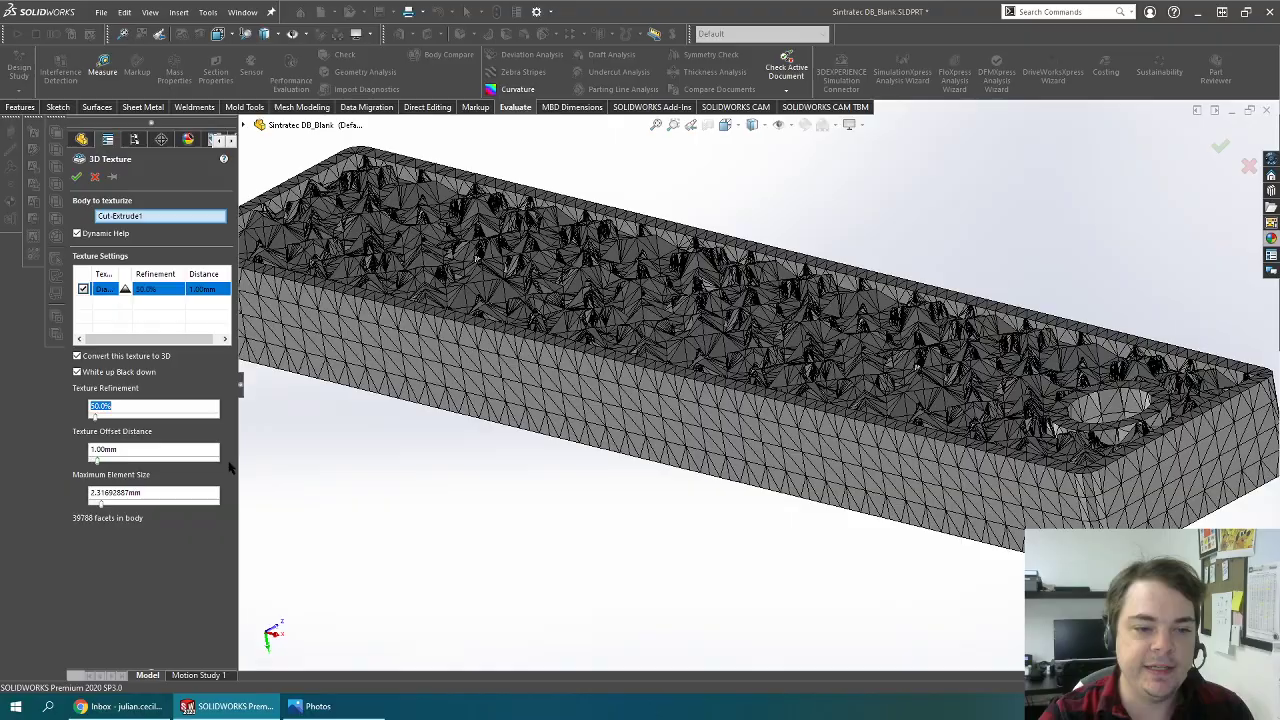
middle_click_drag(559, 456, 689, 503)
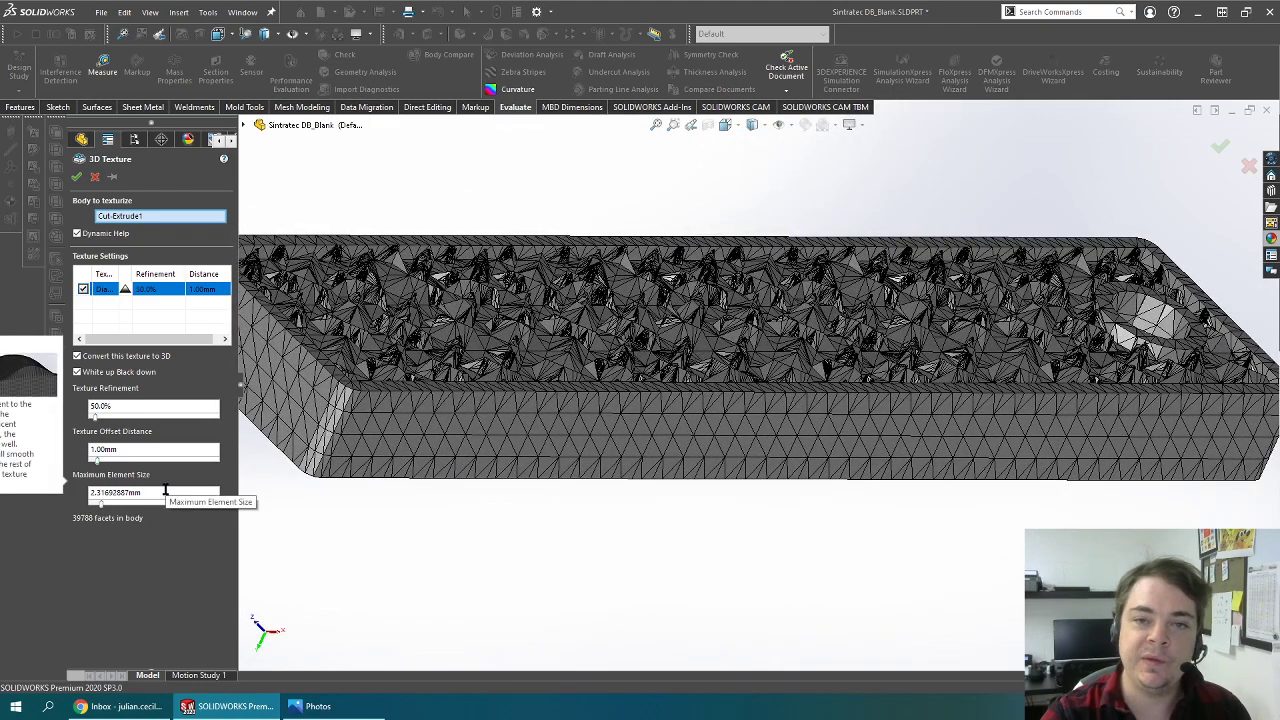
left_click_drag(166, 490, 73, 492)
Set maximum element size to 0.25mm, densifying the bar to 384028 facets, and inspect it
type("0.250")
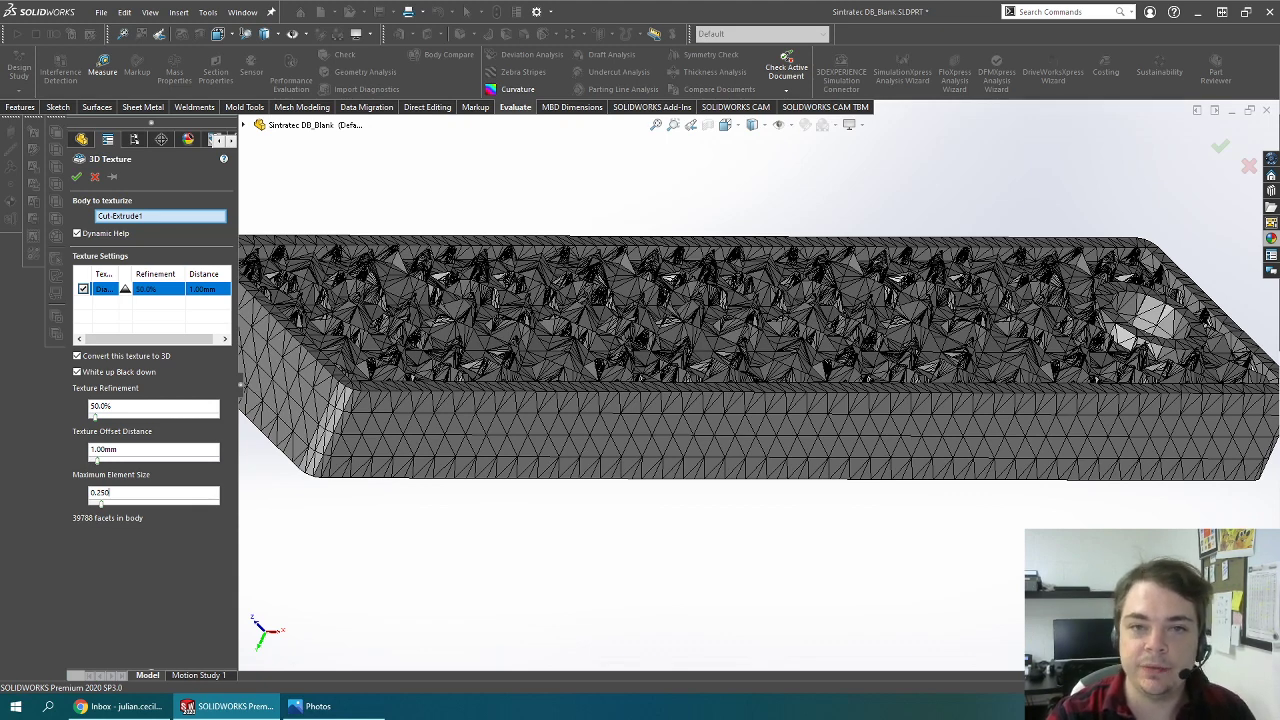
key("Return")
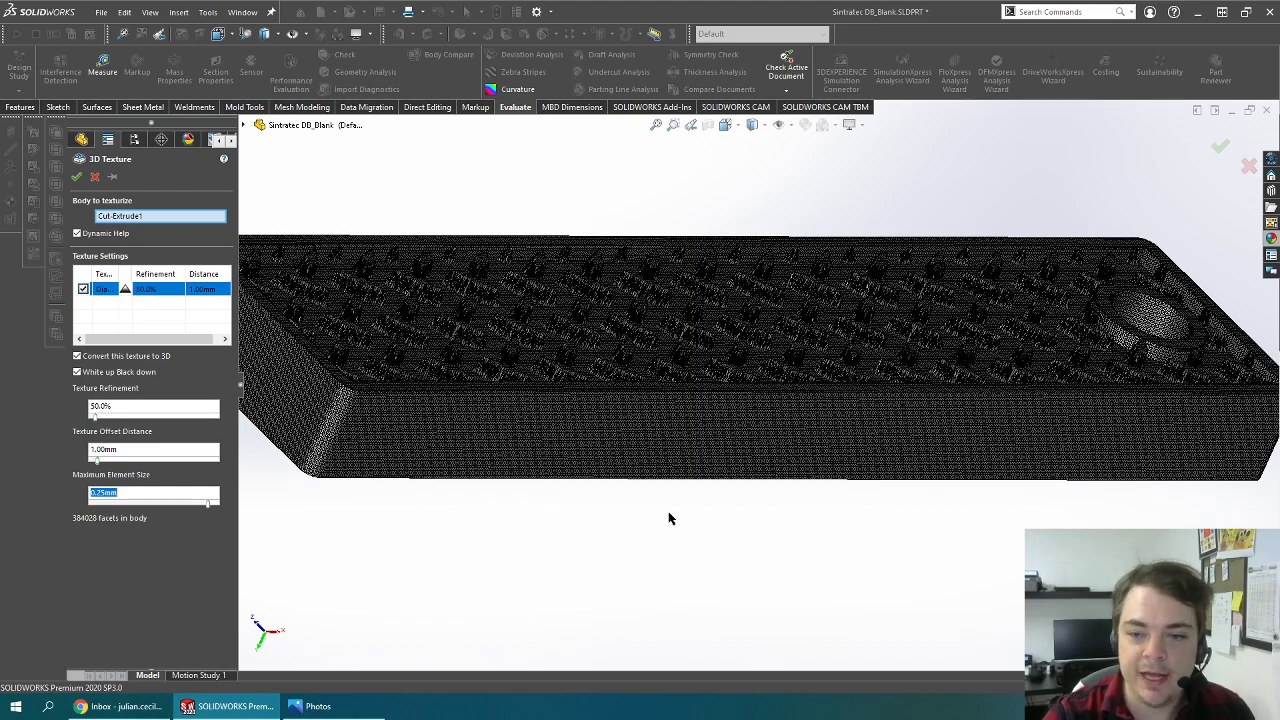
middle_click_drag(669, 517, 590, 356)
scroll(622, 357, "down", 5)
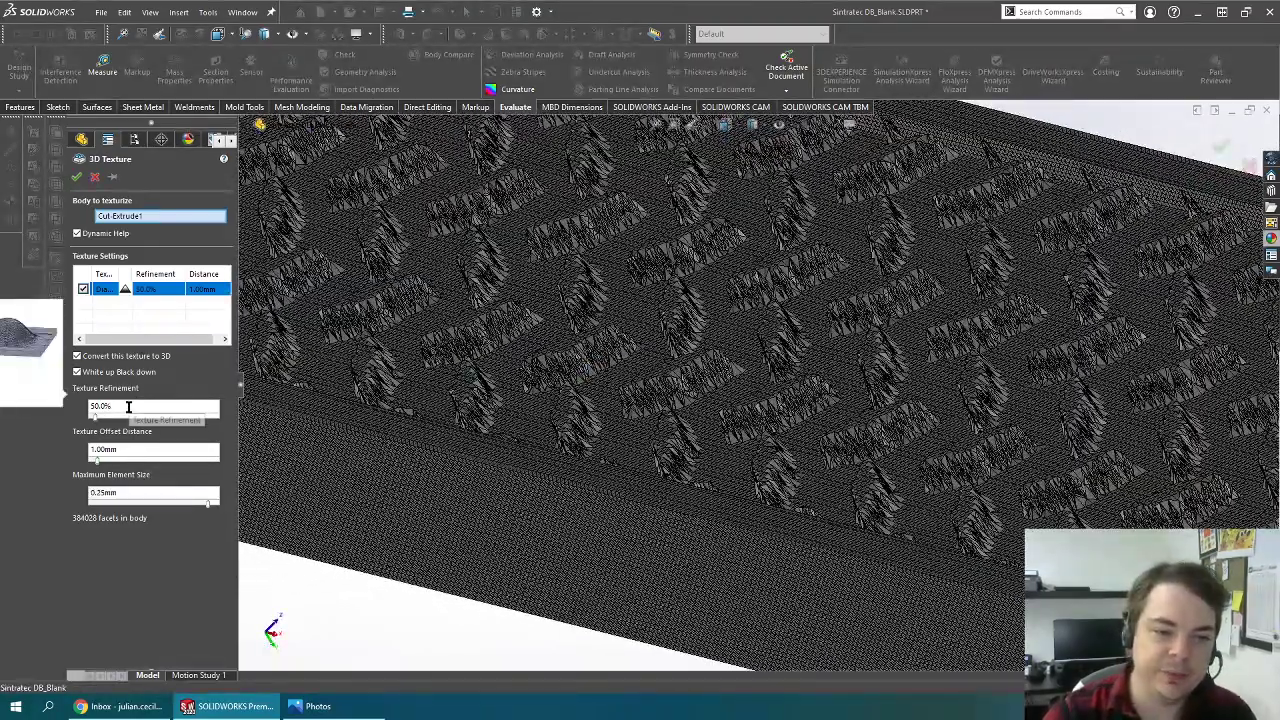
key("f")
middle_click_drag(870, 403, 916, 480)
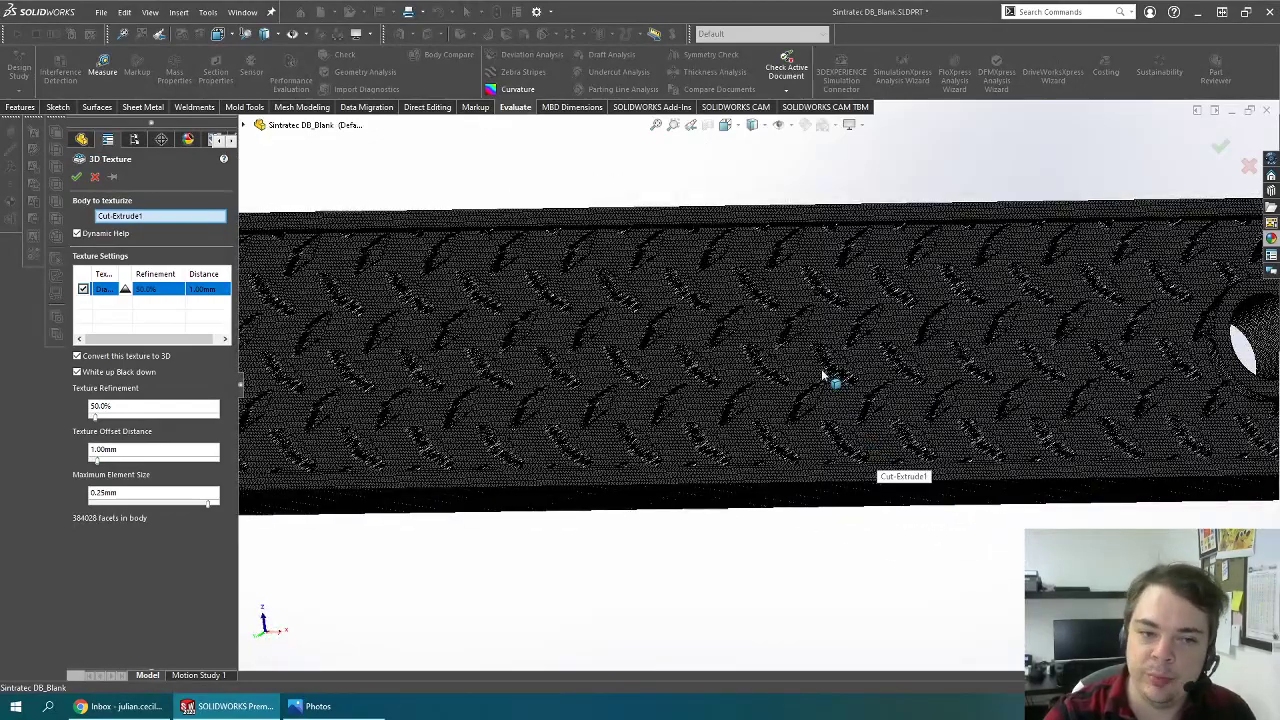
middle_click_drag(494, 233, 617, 314)
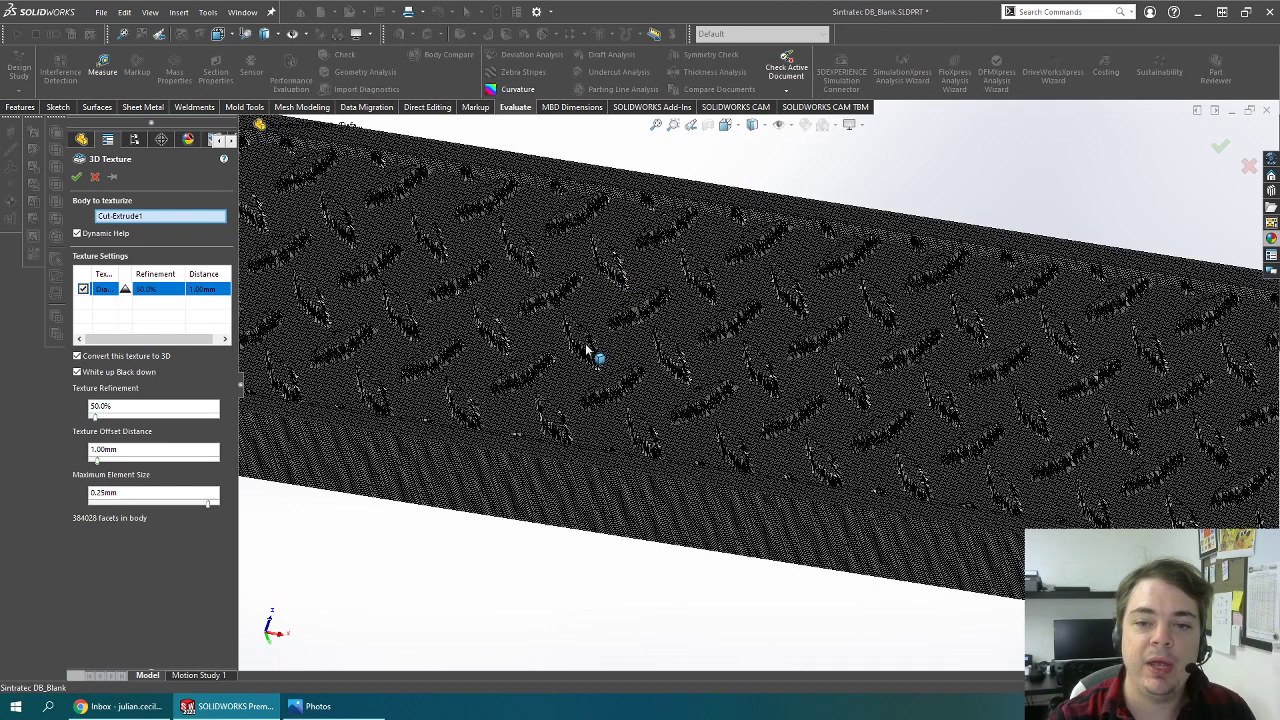
left_click(77, 371)
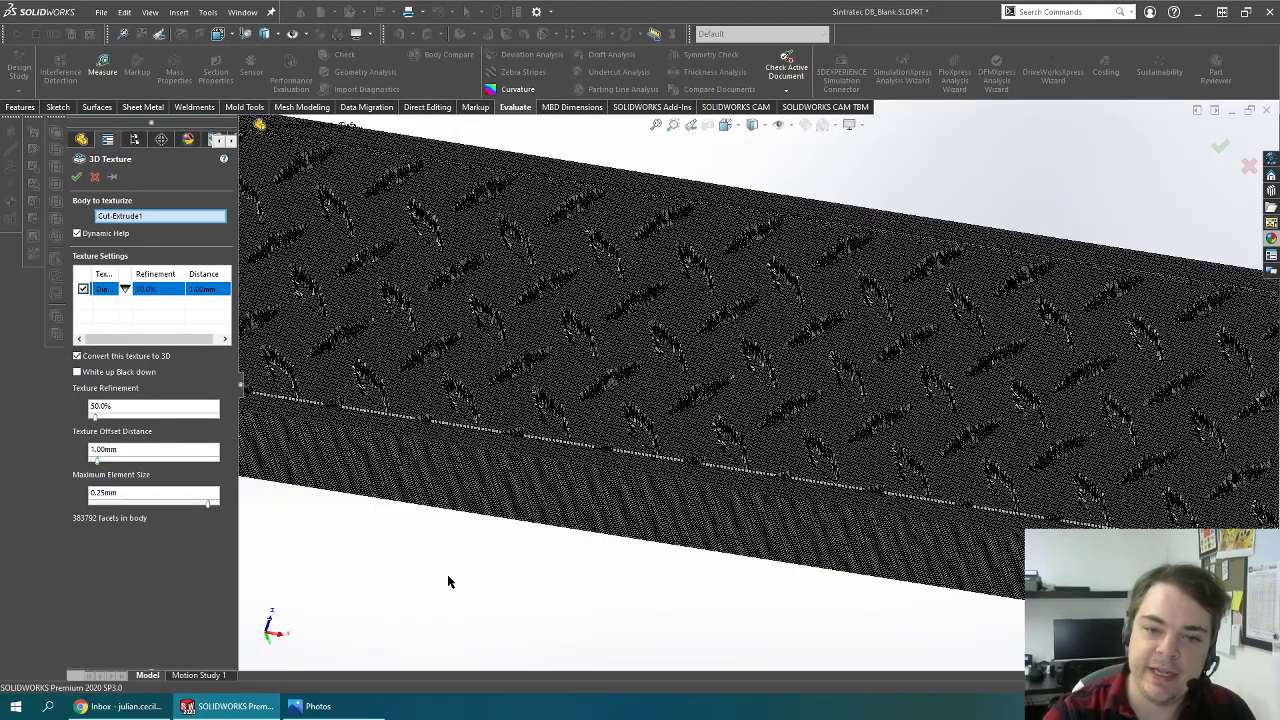
middle_click_drag(448, 561, 555, 472)
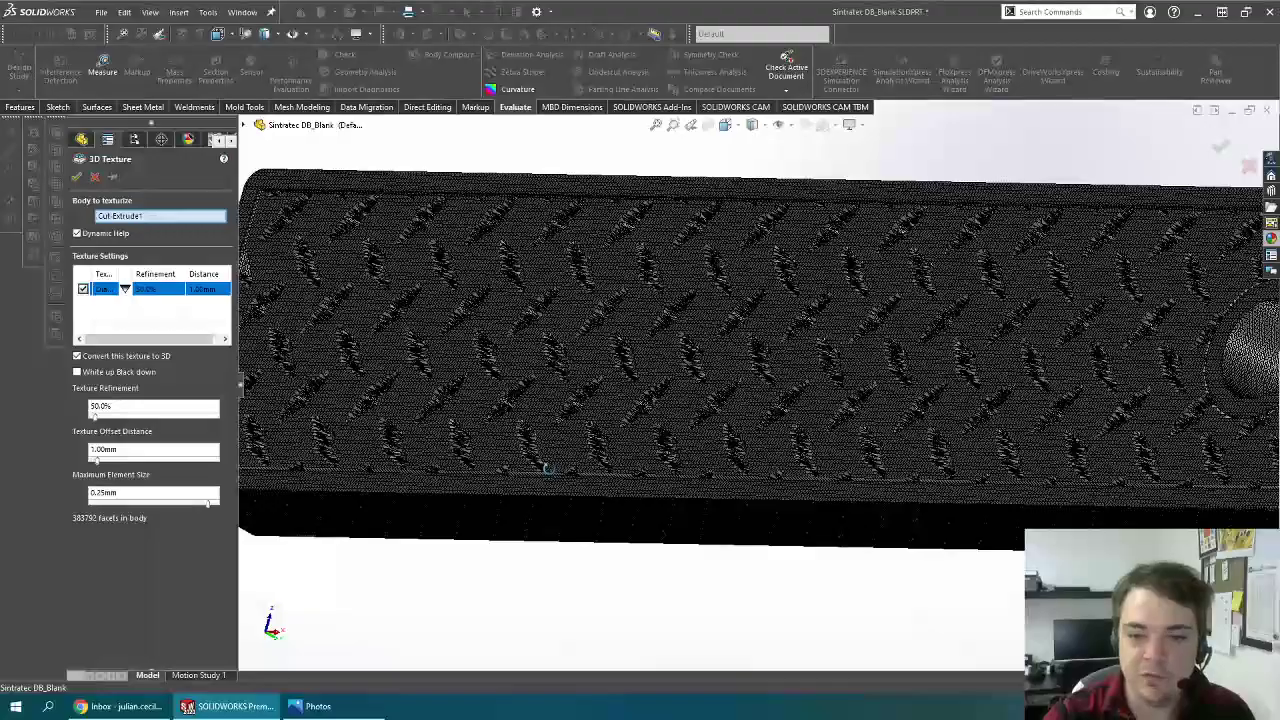
middle_click_drag(698, 376, 710, 402)
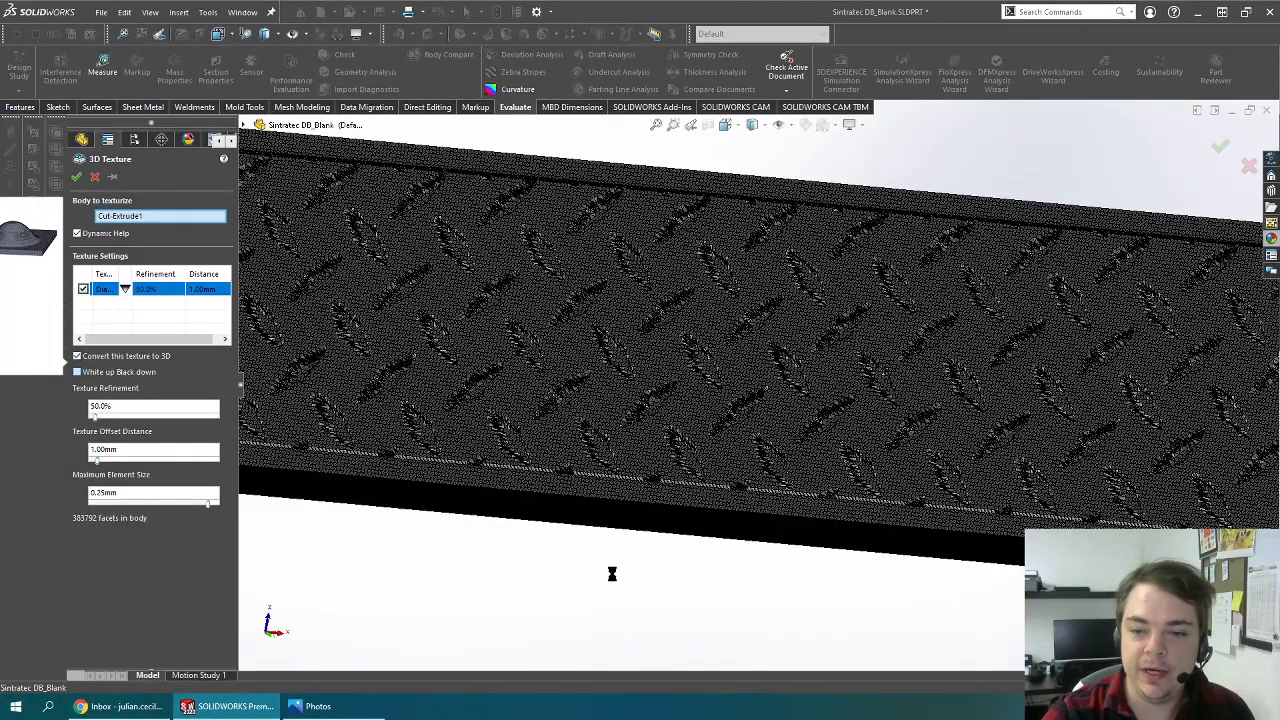
middle_click_drag(588, 569, 551, 537)
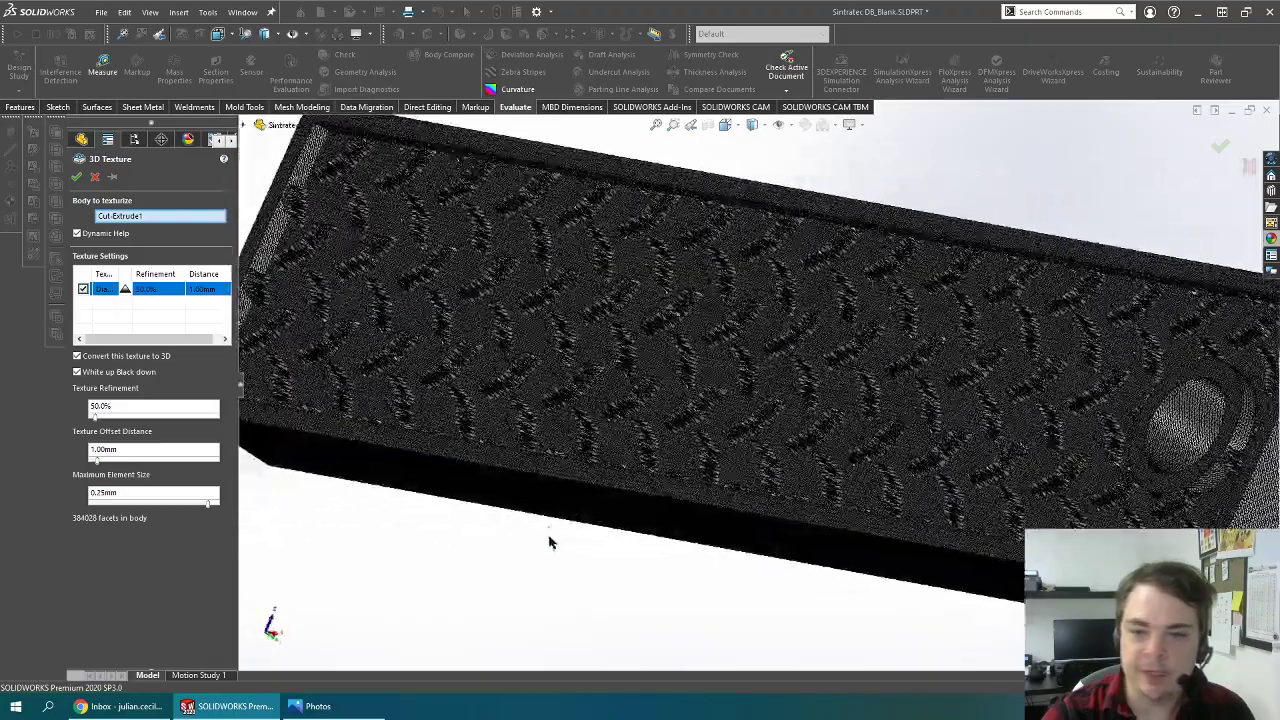
Accept the texture settings to create 3D Texture1 and view the finished diamond-tread bar
left_click(75, 177)
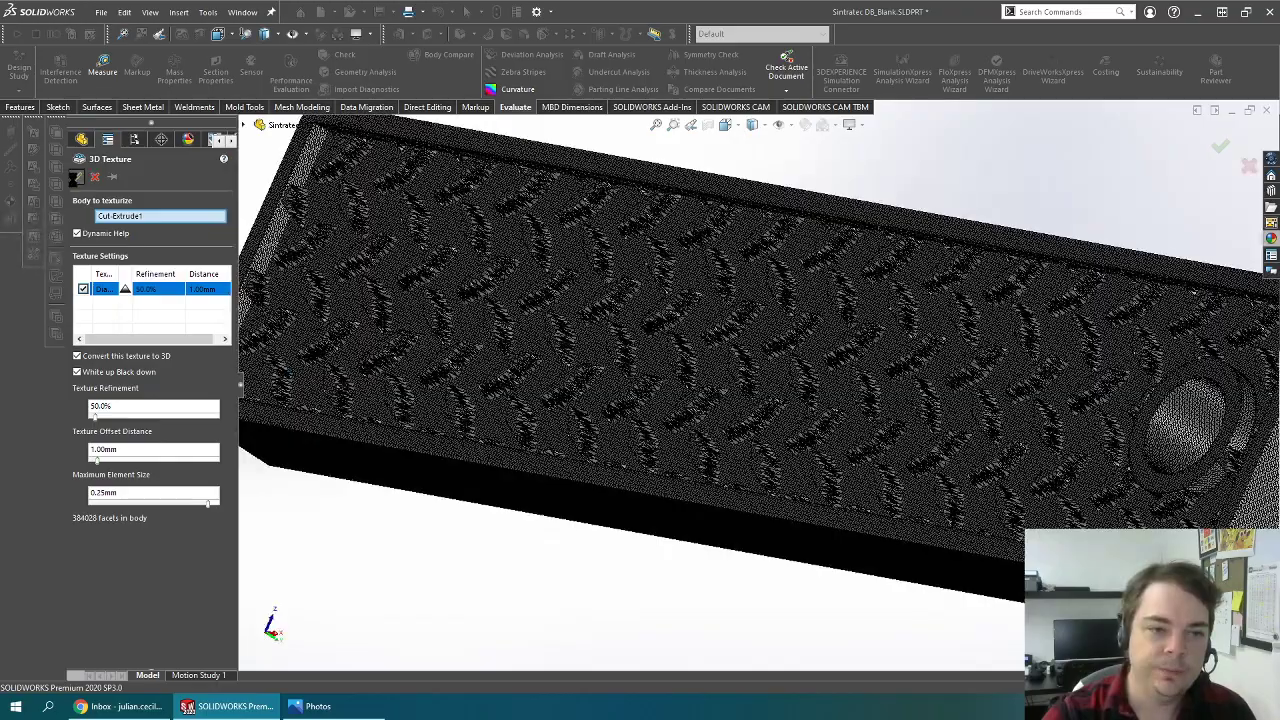
middle_click_drag(546, 560, 551, 543)
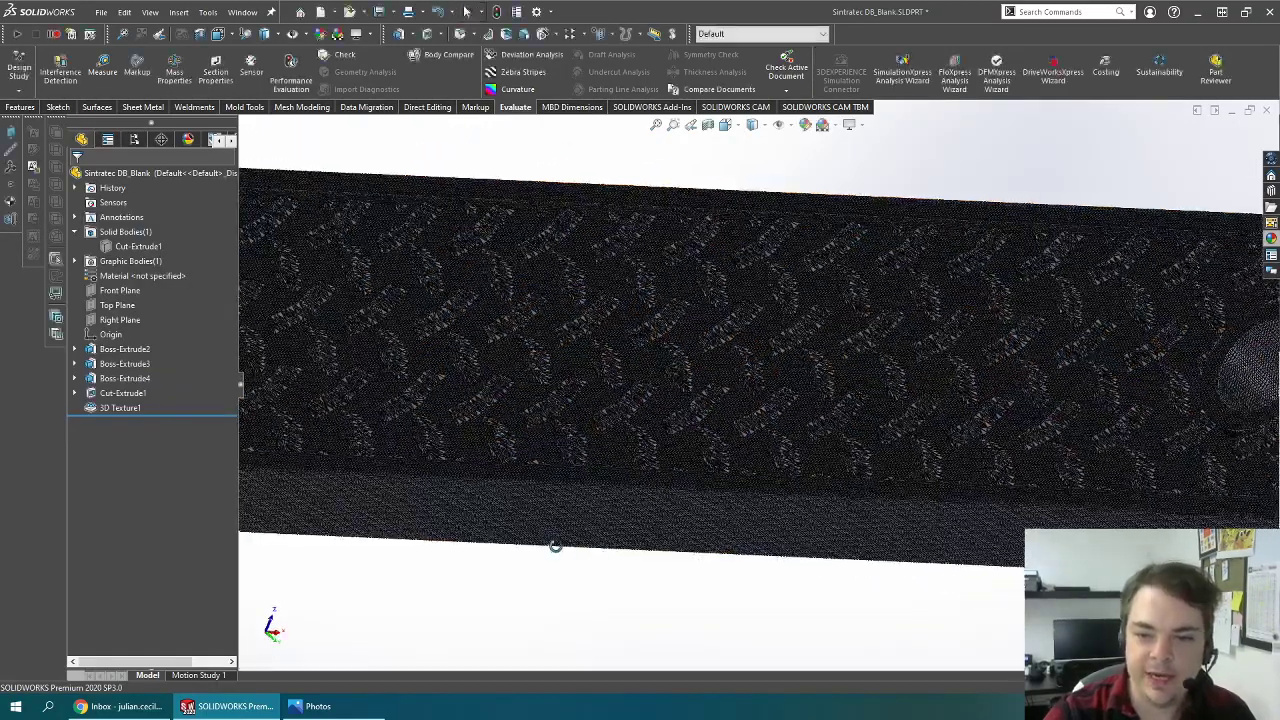
scroll(553, 547, "down", 3)
scroll(555, 550, "up", 5)
middle_click_drag(597, 491, 518, 530)
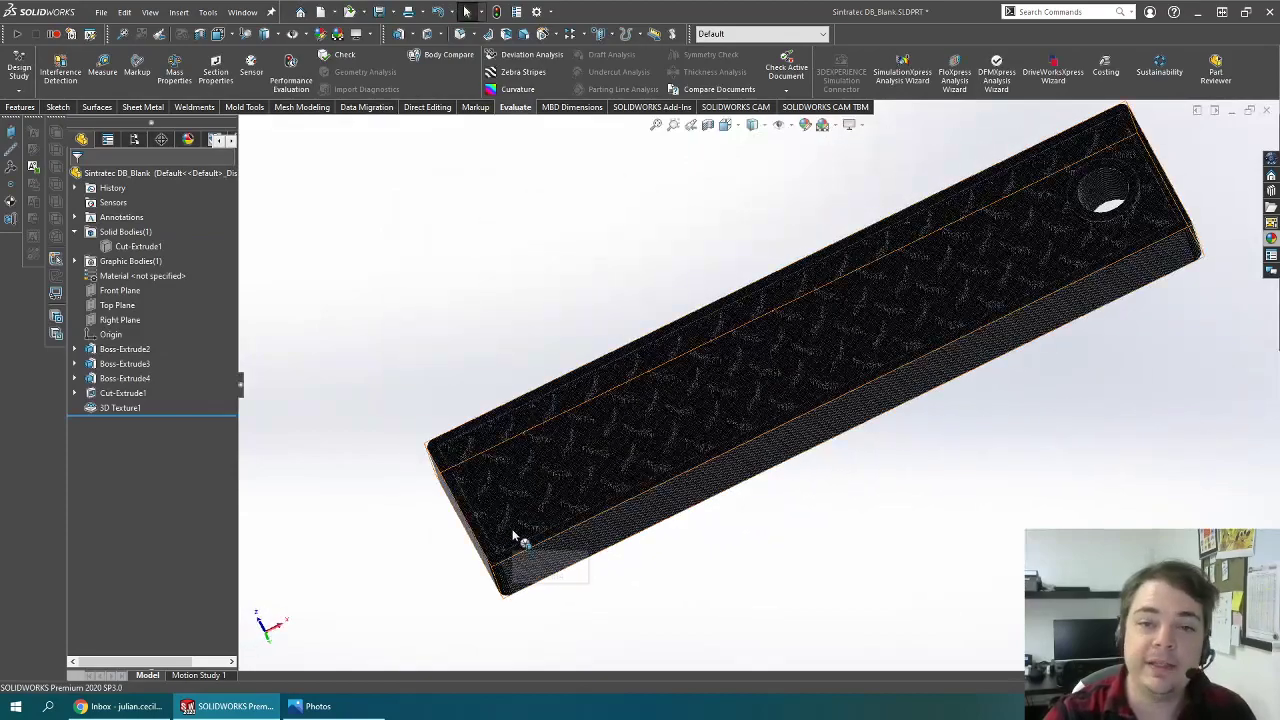